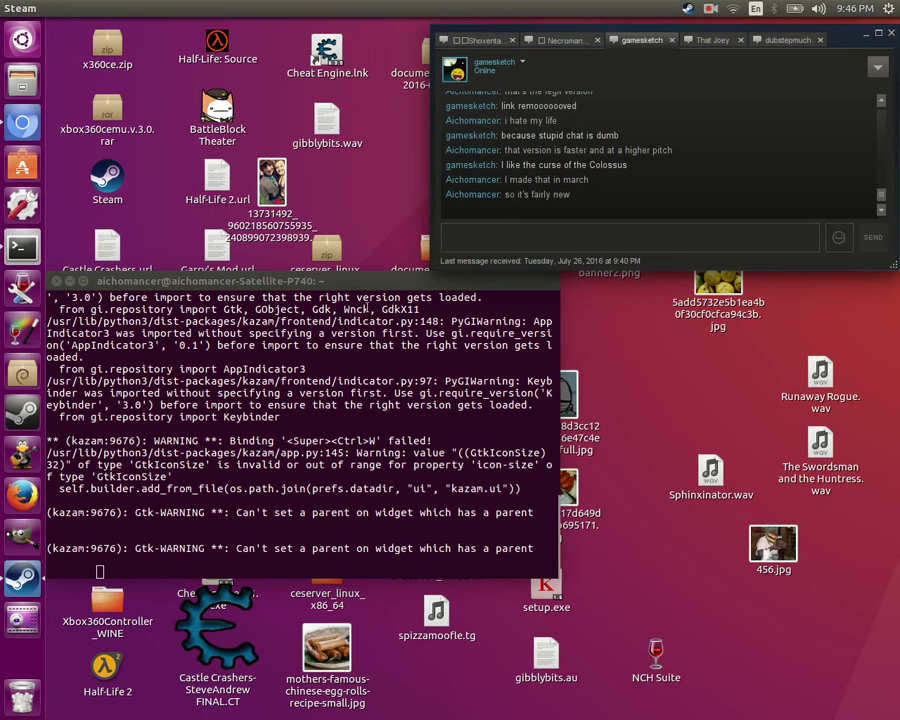
# - Launch Castle Crashers from Steam
pyautogui.click(687, 9)
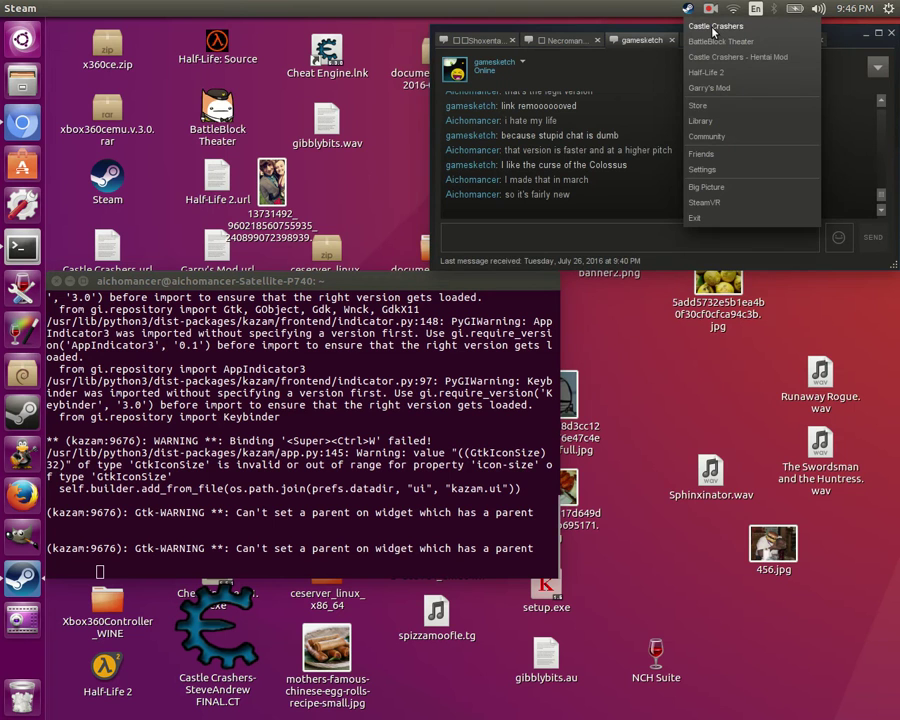
pyautogui.click(714, 27)
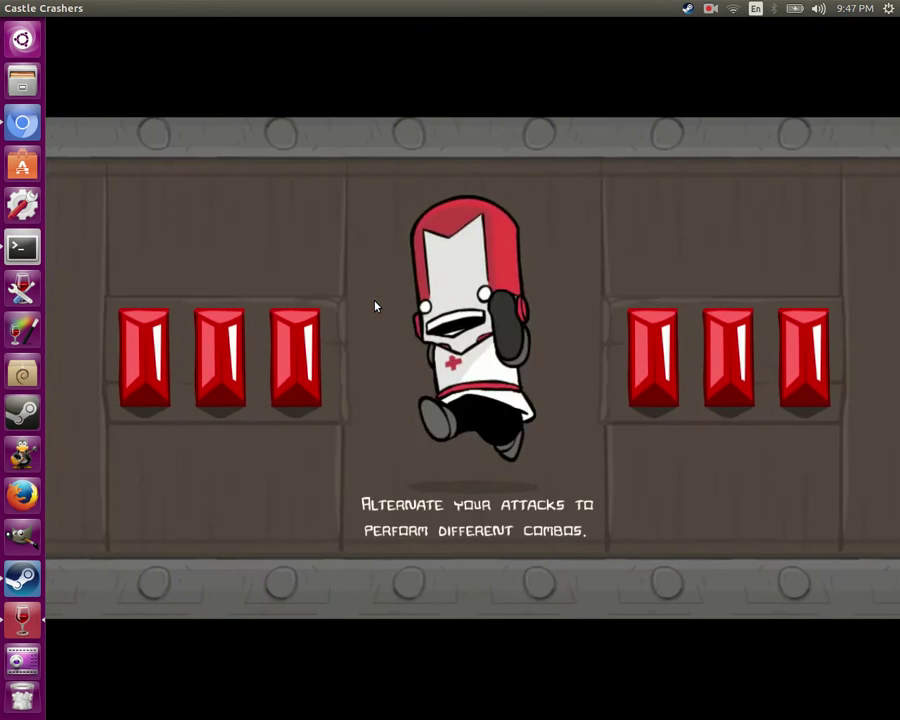
# - Start a game in the Castle Crashers mode rather than Arena or Back Off Barbarian
pyautogui.press('Down')
pyautogui.press('Up')
pyautogui.press('Return')
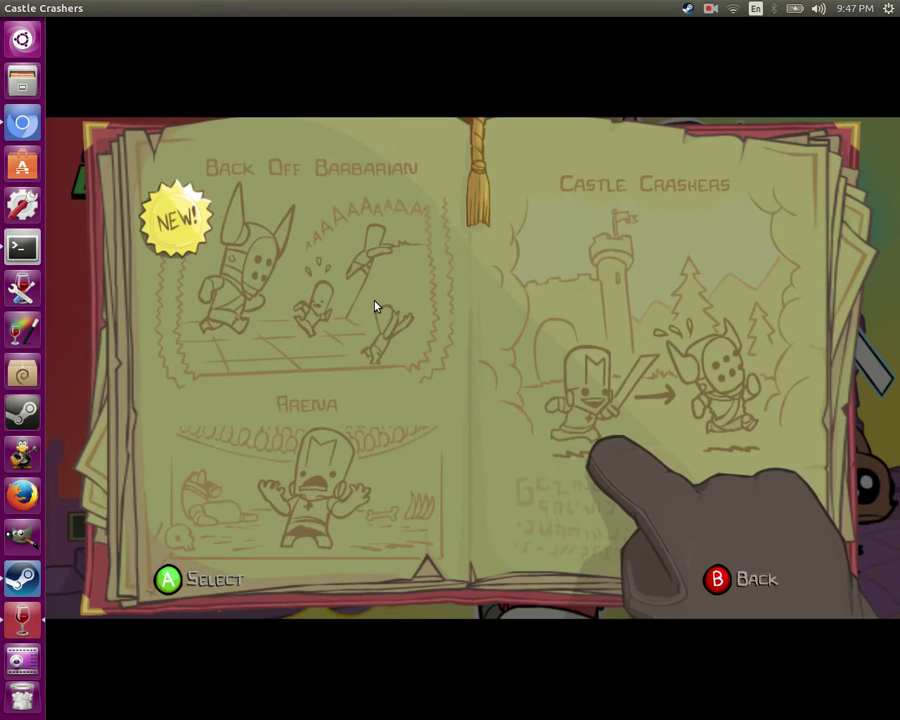
pyautogui.press('Left')
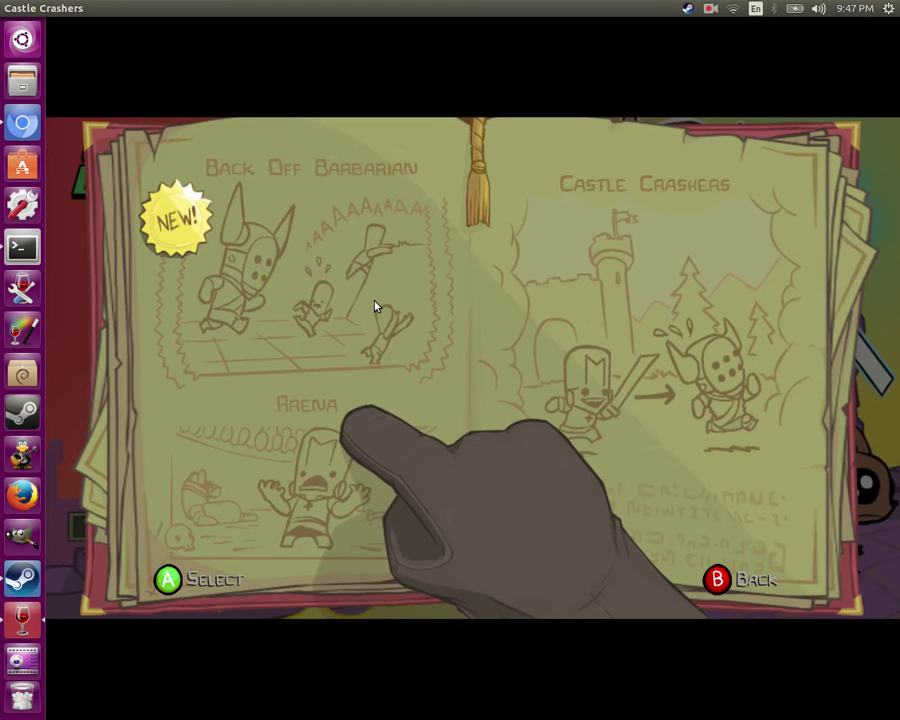
pyautogui.press('Right')
pyautogui.press('Return')
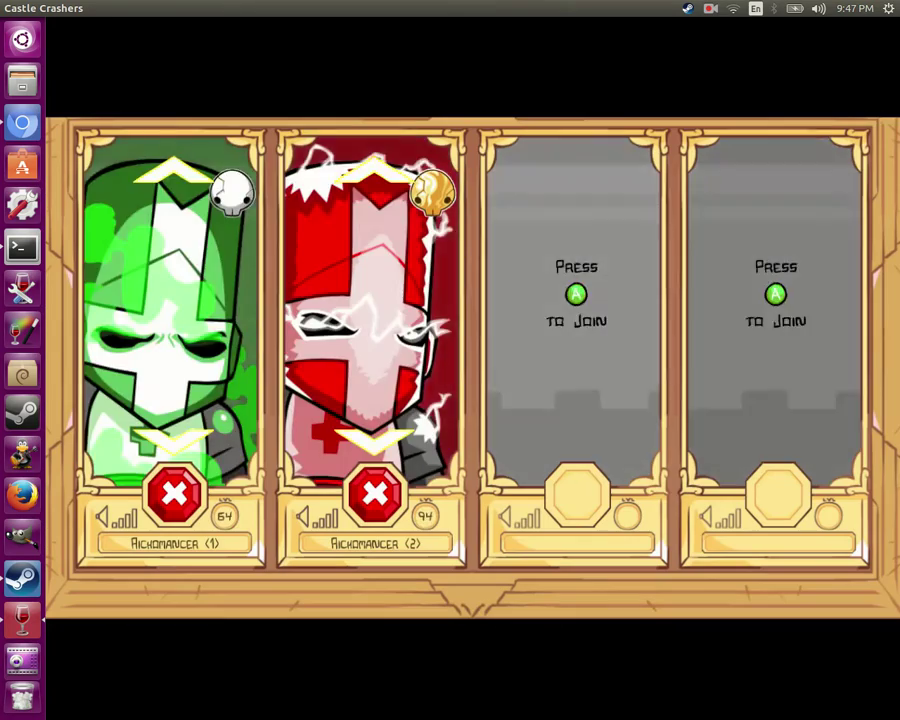
# - Pick the brown-hooded archer for player 1 and the grey-helmeted knight for player 2, and confirm the characters
pyautogui.press('Down')
pyautogui.press('Down')
pyautogui.press('Down')
pyautogui.press('Down')
pyautogui.press('Down')
pyautogui.press('Down')
pyautogui.press('Up')
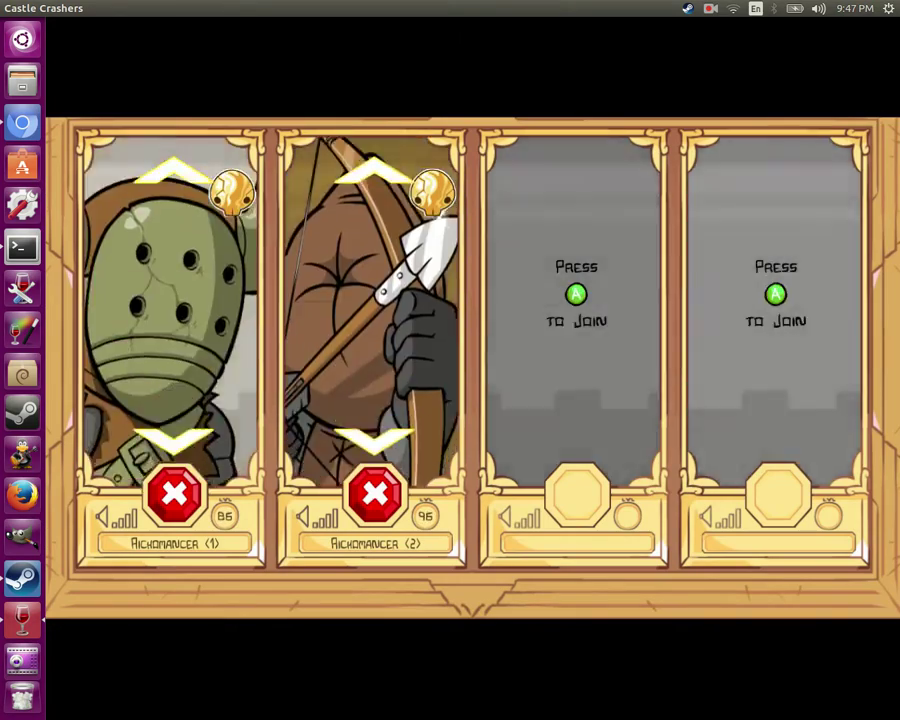
pyautogui.press('Down')
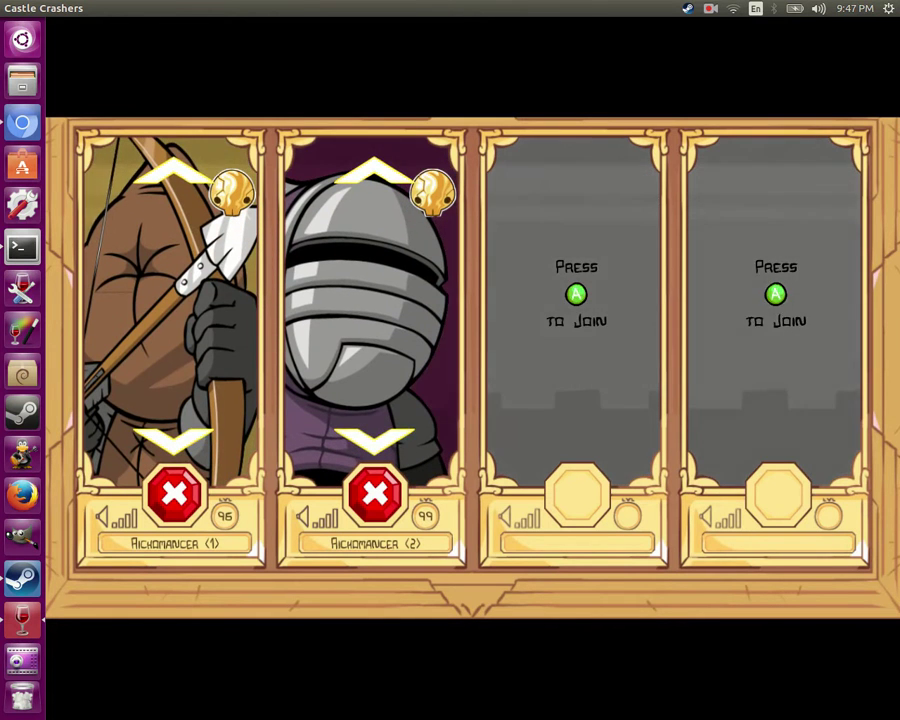
pyautogui.press('Return')
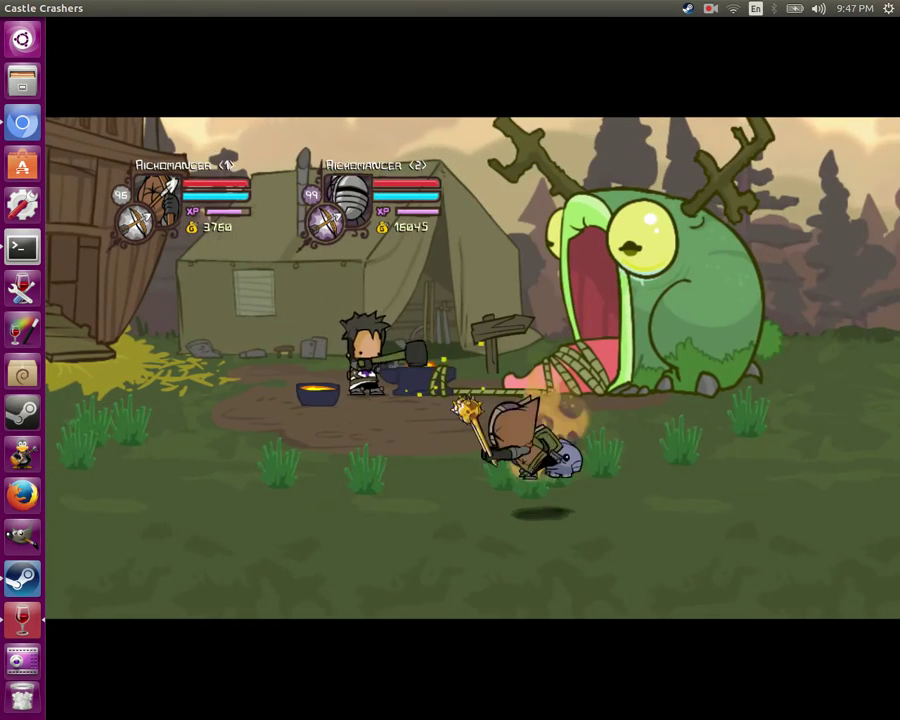
# - Leave the blacksmith's camp and back out of the tavern scene to the world map
pyautogui.press('Left')
pyautogui.press('space')
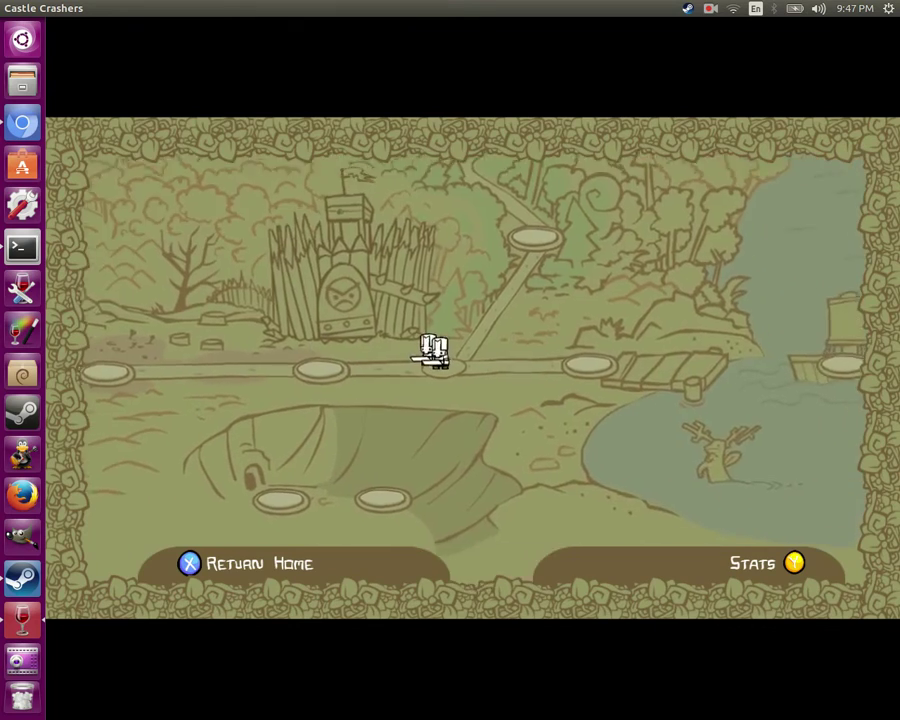
pyautogui.press('space')
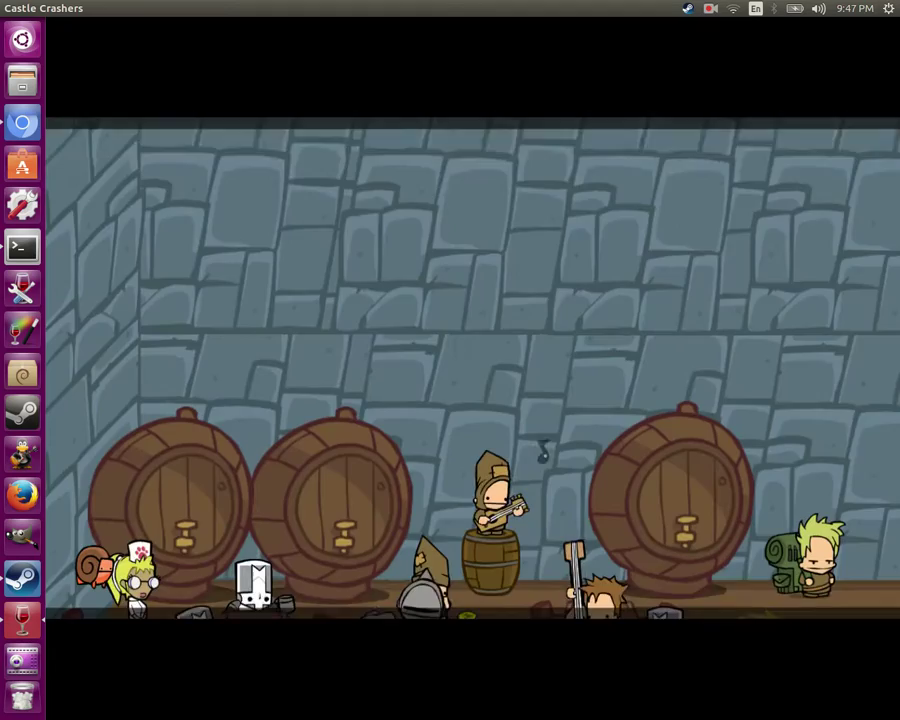
pyautogui.press('Escape')
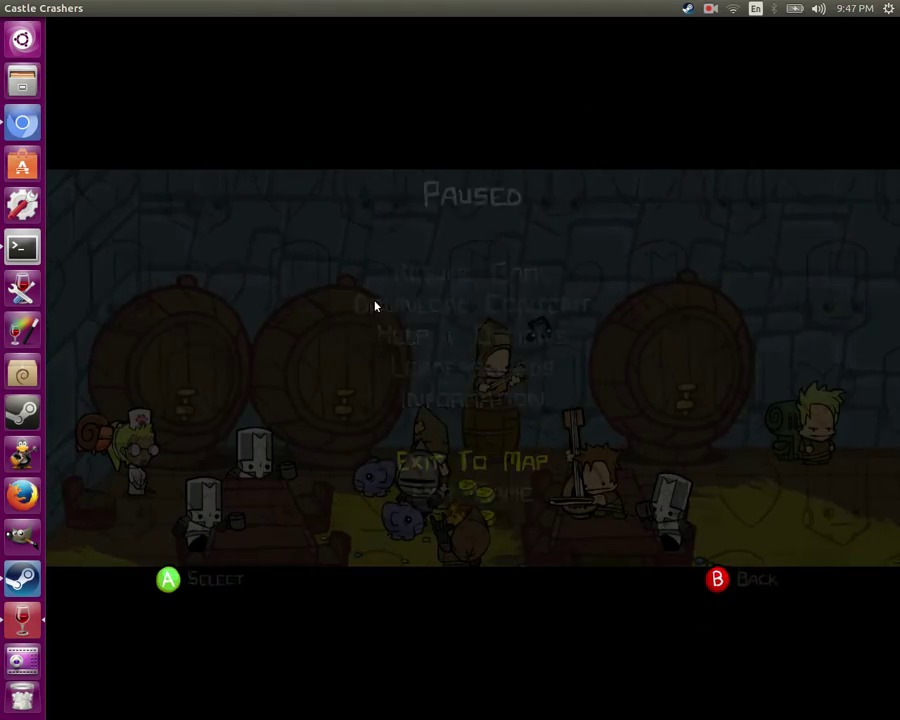
pyautogui.press('Return')
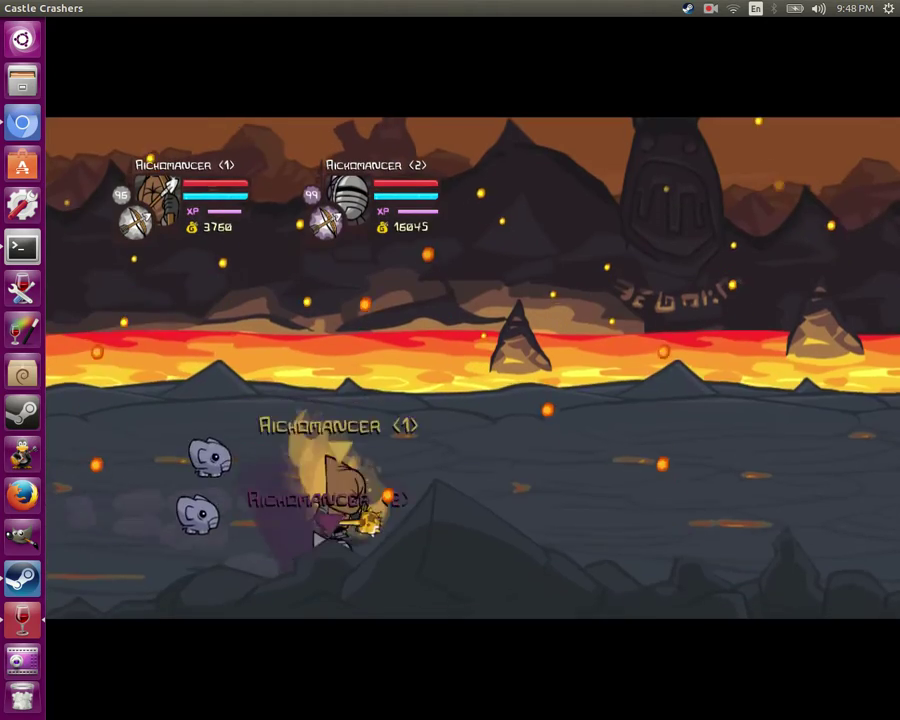
# - Advance through the lava level, pause the game and exit to the world map
pyautogui.press('Right')
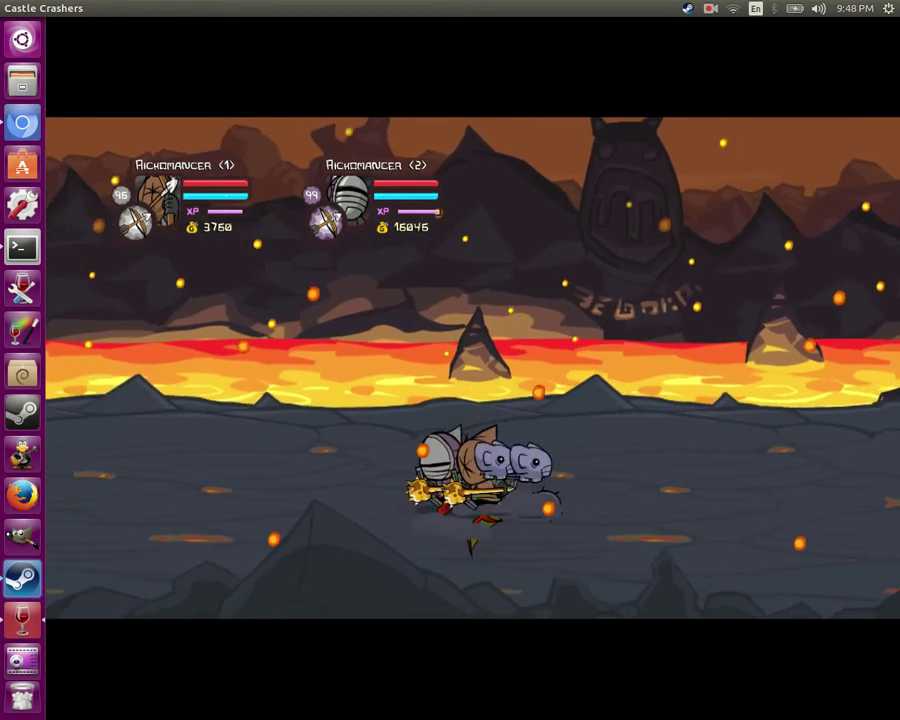
pyautogui.press('Escape')
pyautogui.press('Up')
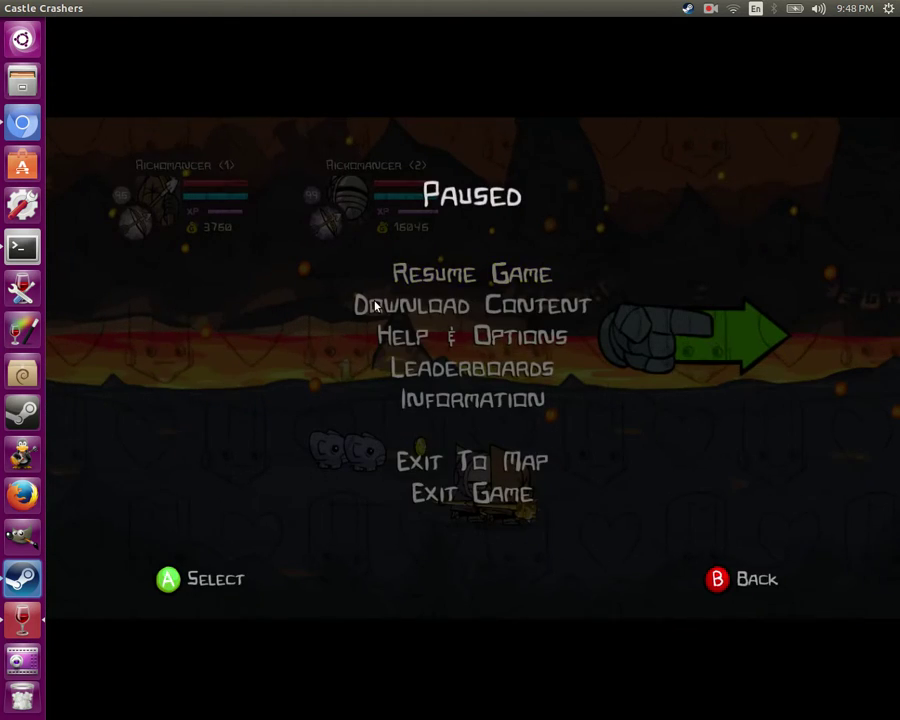
pyautogui.press('Return')
pyautogui.press('Down')
pyautogui.press('Return')
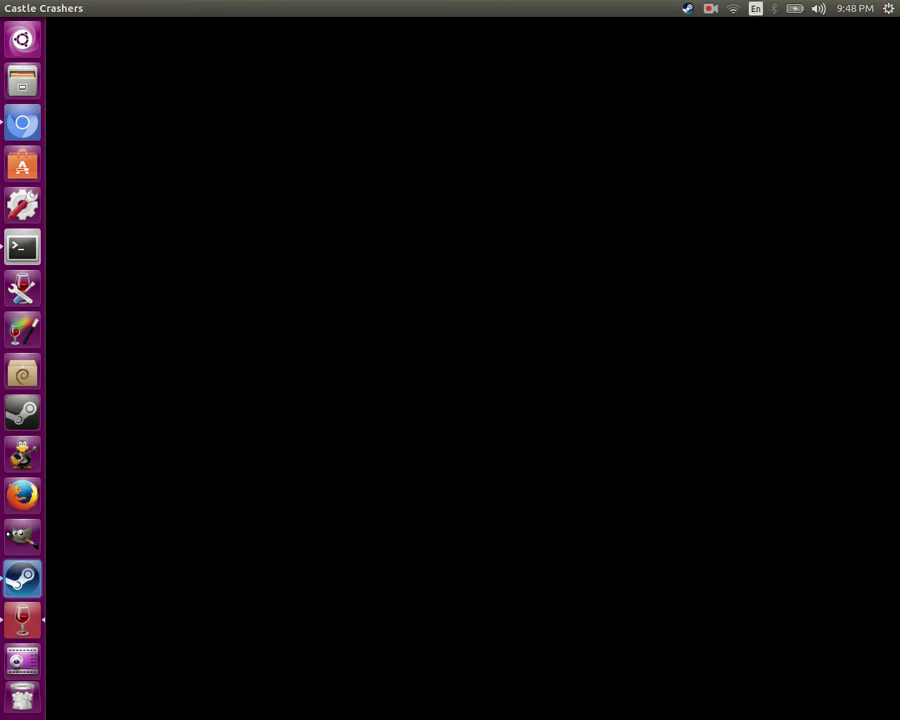
# - Travel on the world map from the Volcano Store to the neighbouring arena and enter it
pyautogui.press('Right')
pyautogui.press('Up')
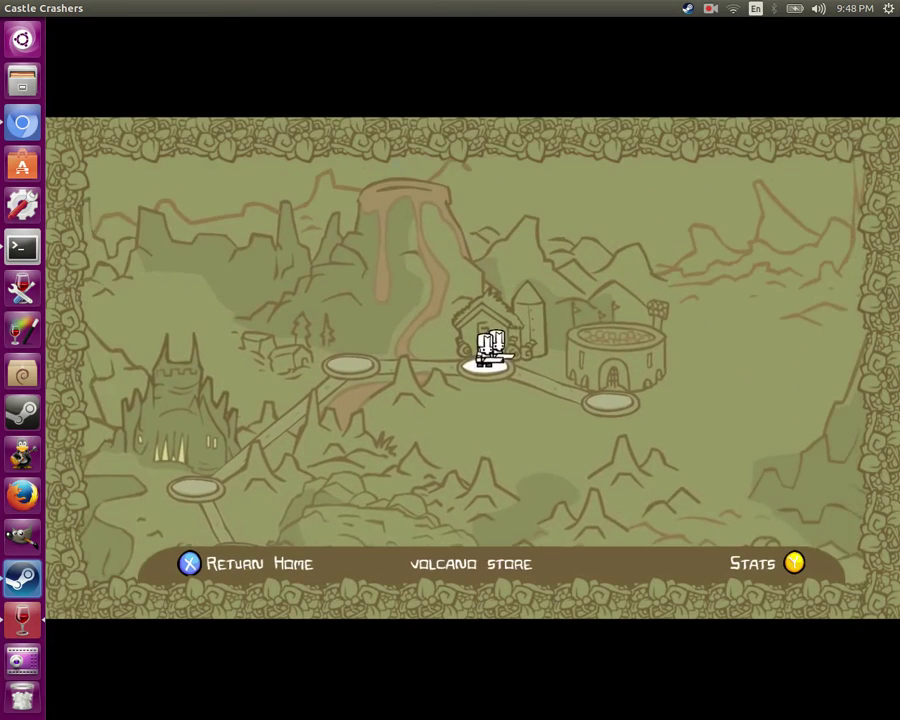
pyautogui.press('Right')
pyautogui.press('Left')
pyautogui.press('Left')
pyautogui.press('Right')
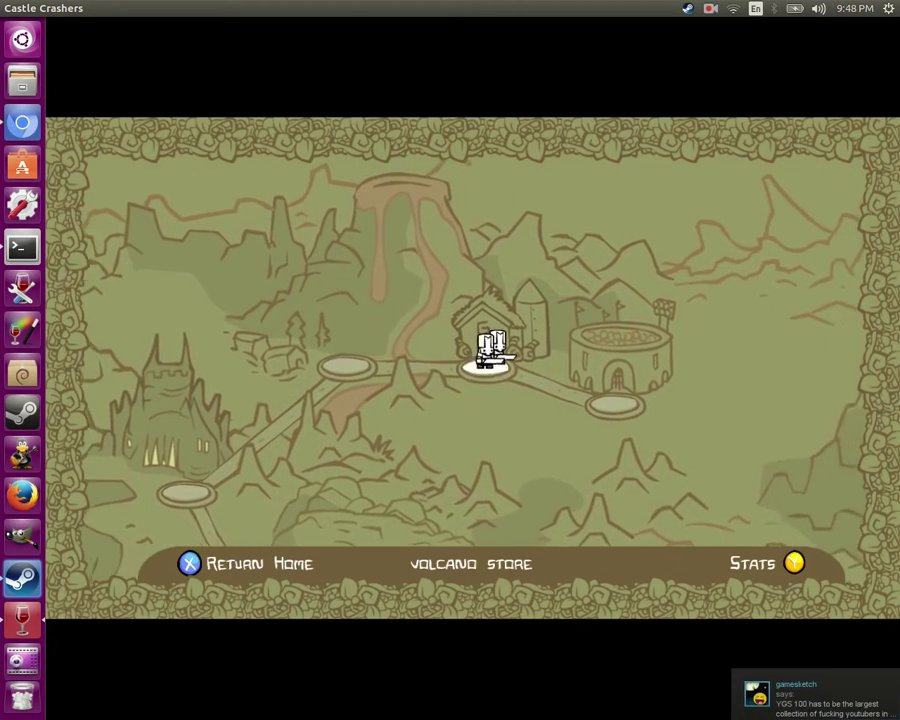
pyautogui.press('Left')
pyautogui.press('Right')
pyautogui.press('Return')
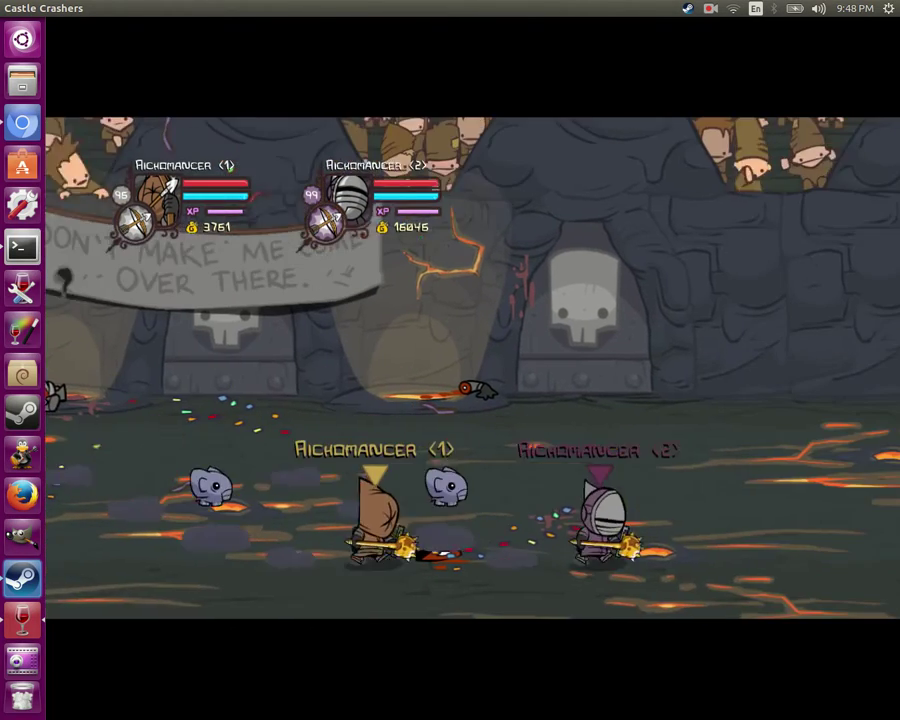
# - Fight in the lava arena, running both characters back and forth while jumping and attacking
pyautogui.press('Right')
pyautogui.press('Left')
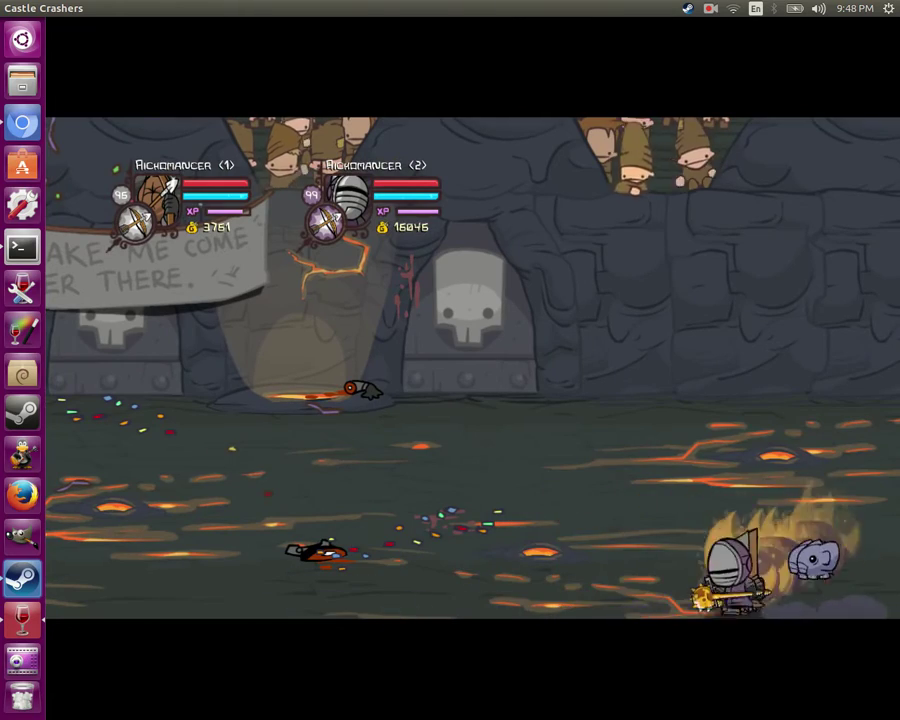
pyautogui.press('Left')
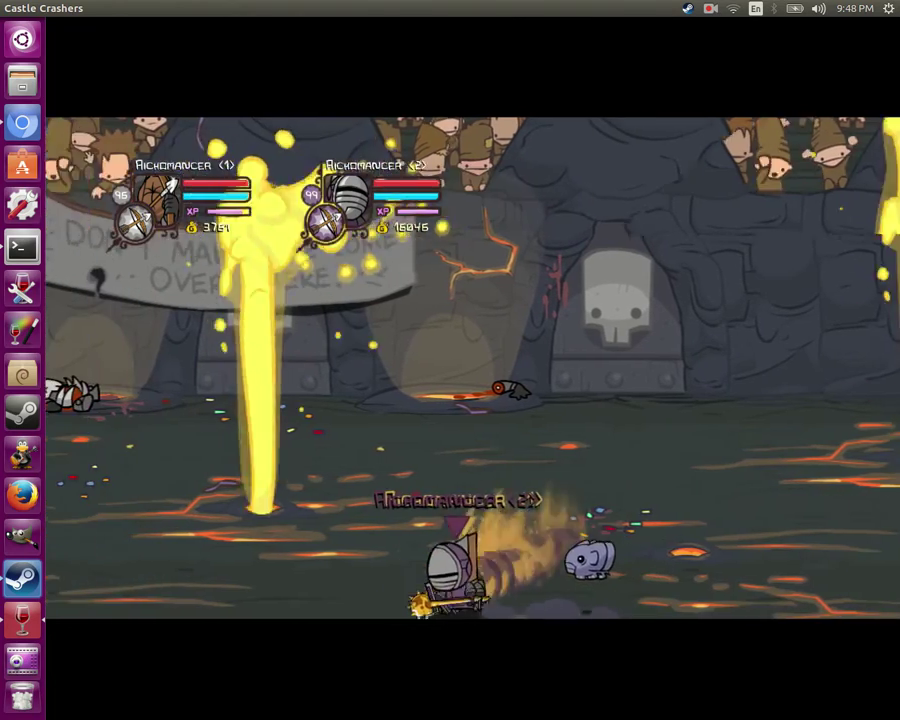
pyautogui.press('space')
pyautogui.press('Right')
pyautogui.press('space')
pyautogui.press('Left')
pyautogui.press('Right')
pyautogui.press('space')
pyautogui.press('Left')
pyautogui.press('space')
pyautogui.press('Right')
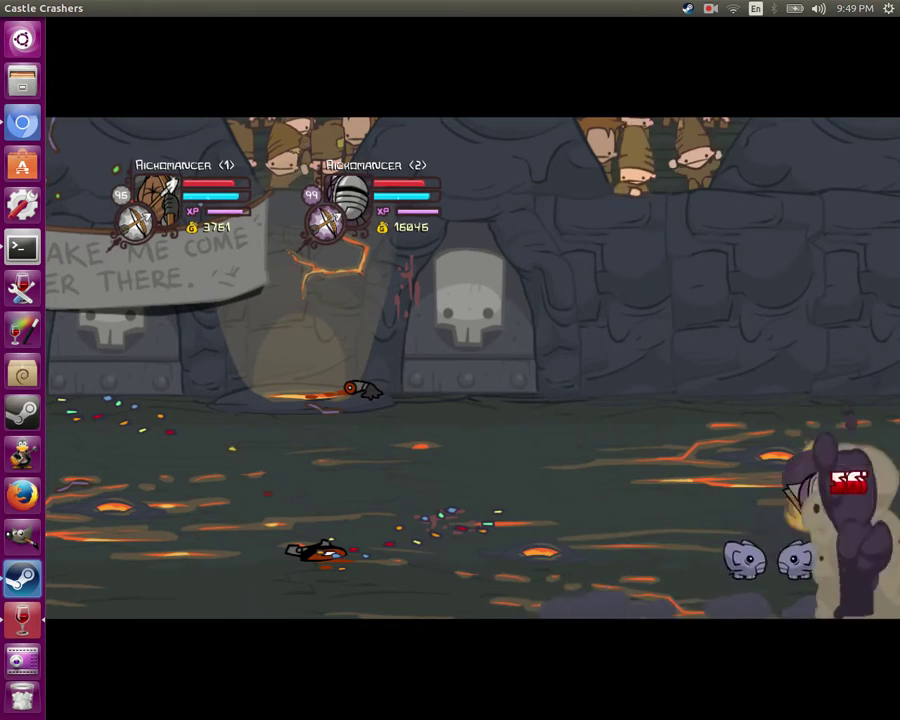
pyautogui.press('Left')
pyautogui.press('Right')
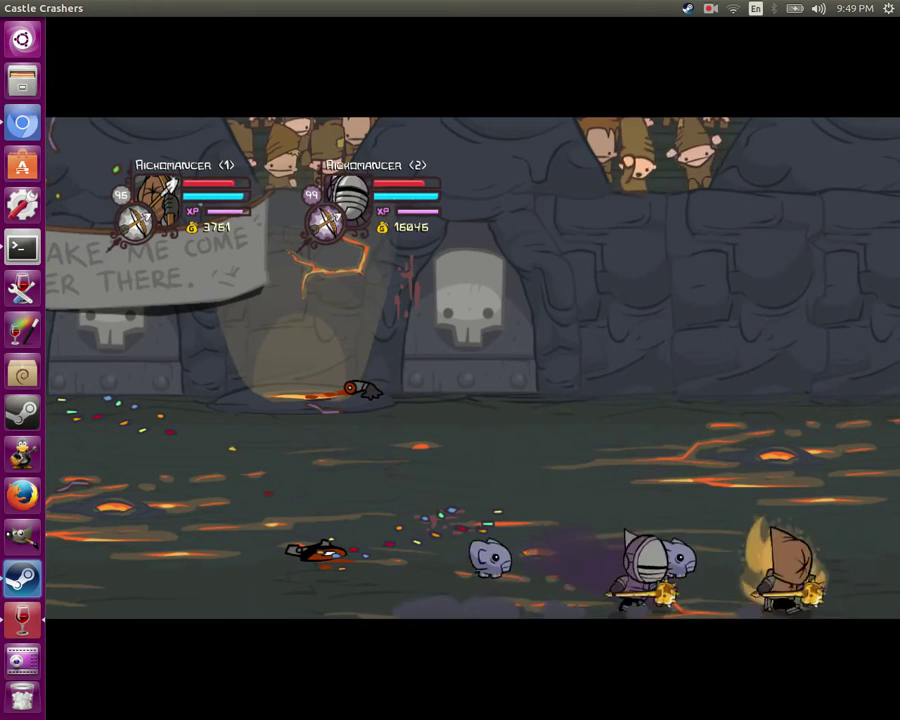
pyautogui.press('space')
pyautogui.press('space')
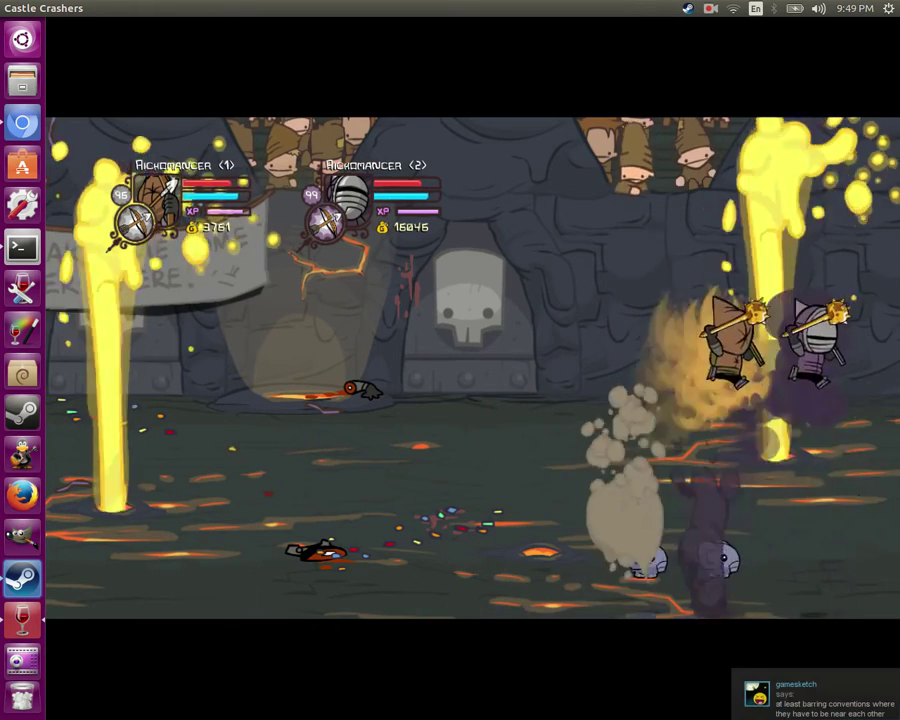
pyautogui.press('space')
pyautogui.press('Left')
pyautogui.press('Right')
pyautogui.press('Right')
pyautogui.press('space')
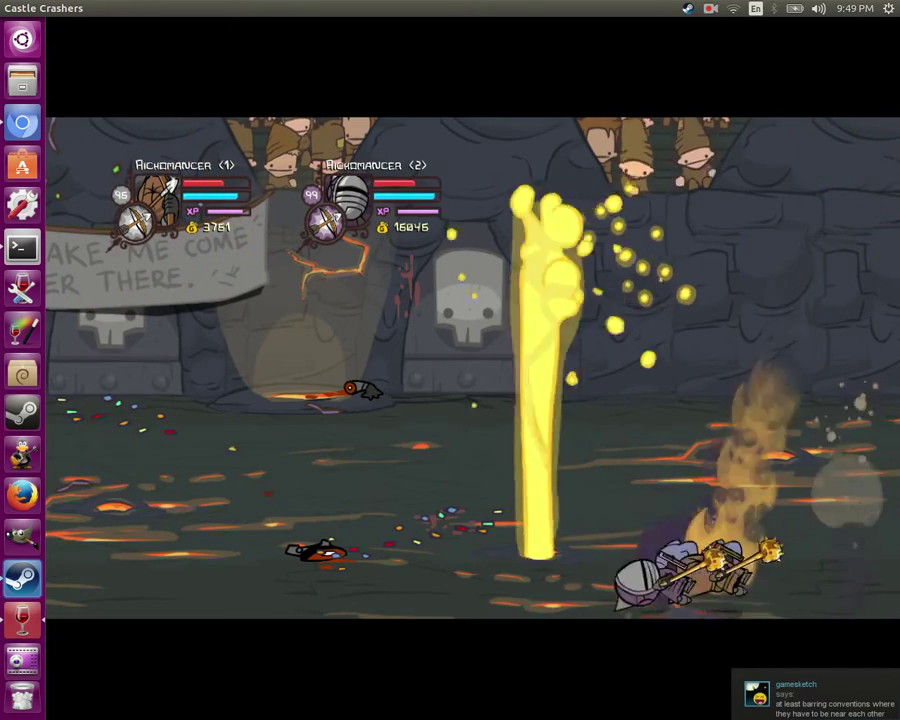
pyautogui.press('space')
pyautogui.press('Right')
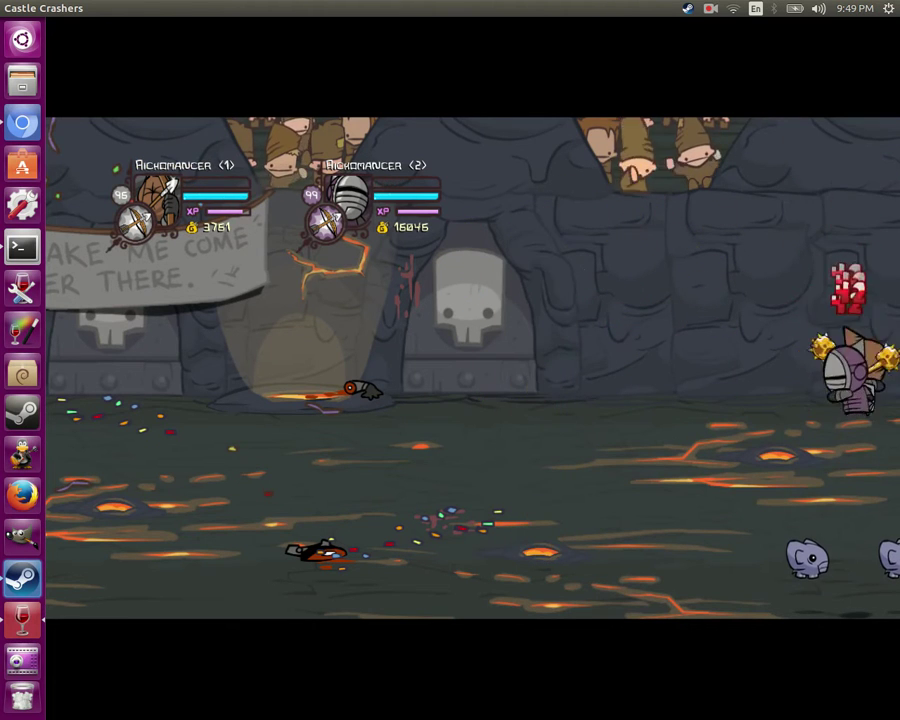
pyautogui.press('a')
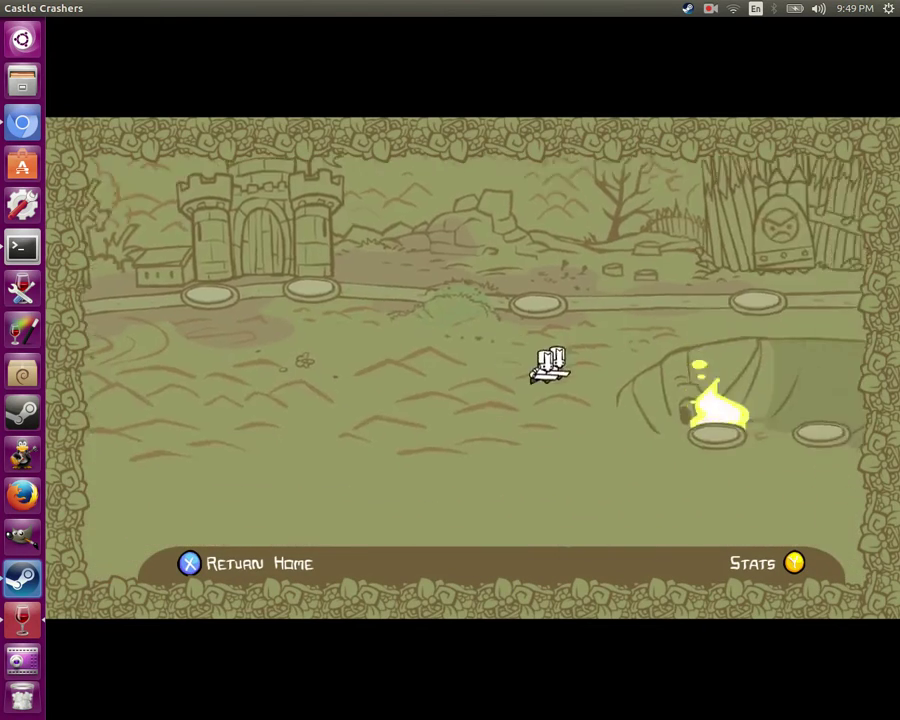
# - Travel across the world map to the swamp shop and enter it
pyautogui.press('Right')
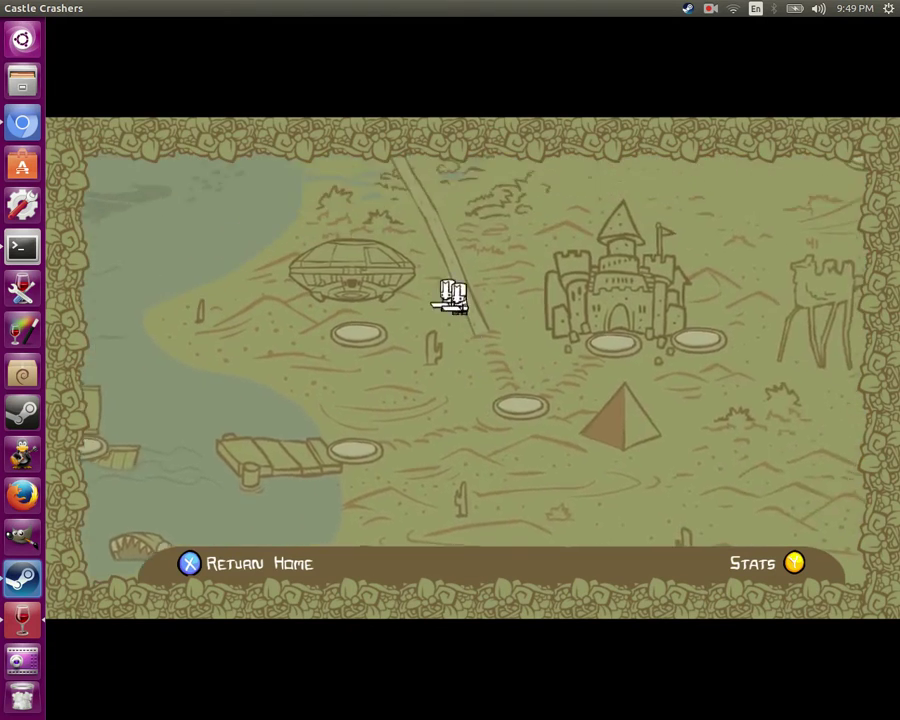
pyautogui.press('Right')
pyautogui.press('Return')
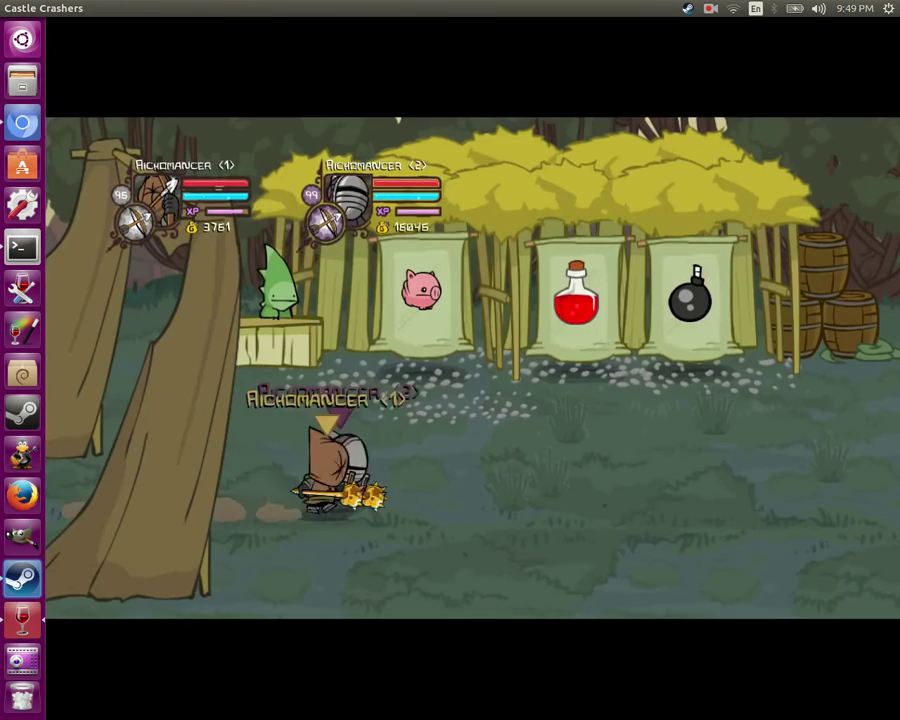
# - Buy potions for player 2 at the shop's potion stall and move along the other stalls
pyautogui.press('Right')
pyautogui.press('Up')
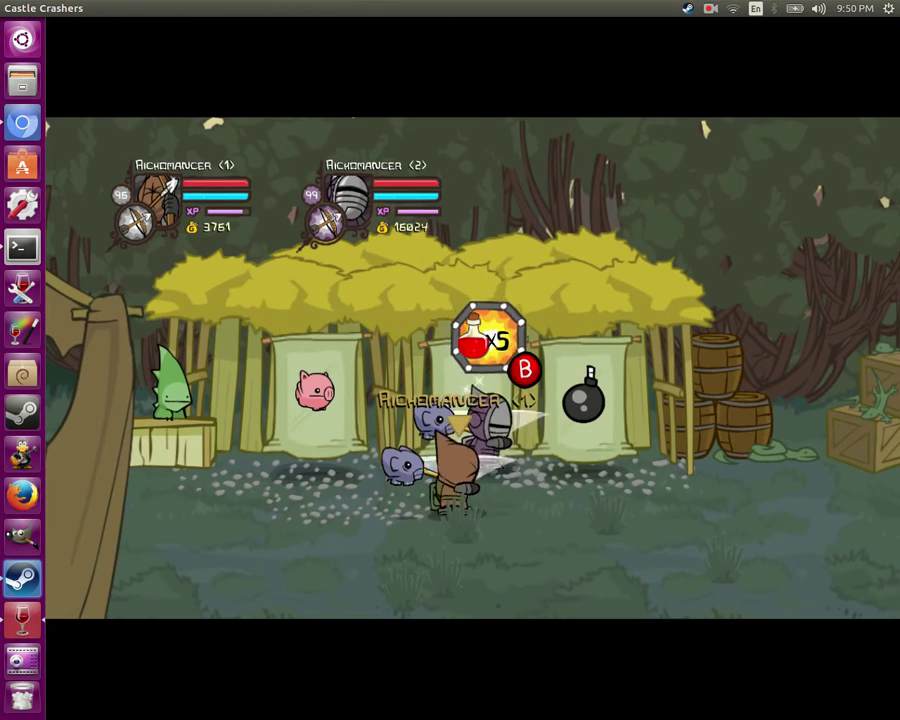
pyautogui.press('Right')
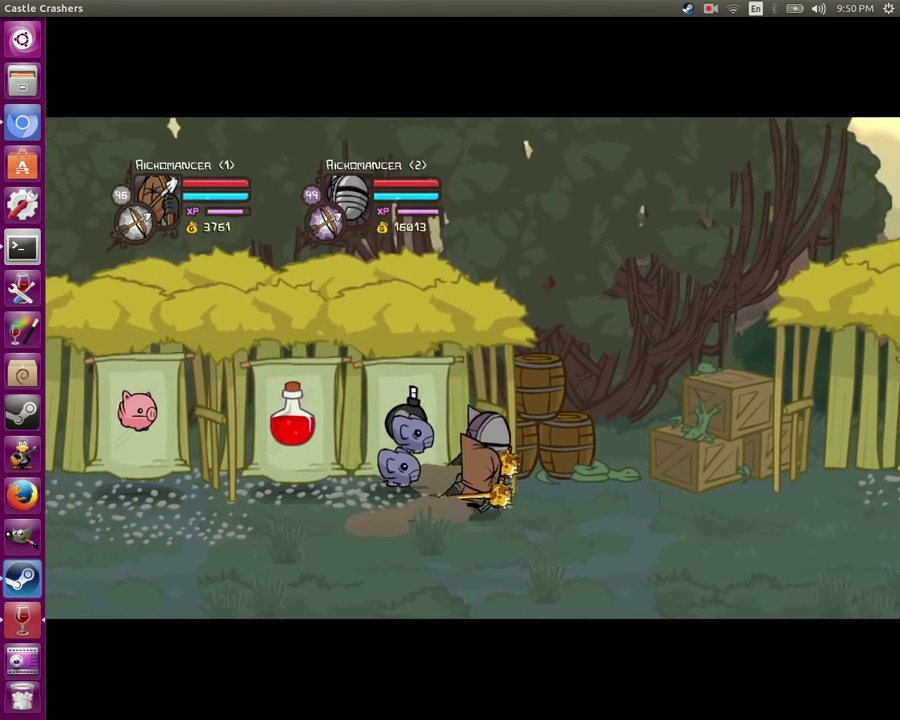
pyautogui.press('Right')
pyautogui.press('Left')
pyautogui.press('Down')
pyautogui.press('Up')
pyautogui.press('Right')
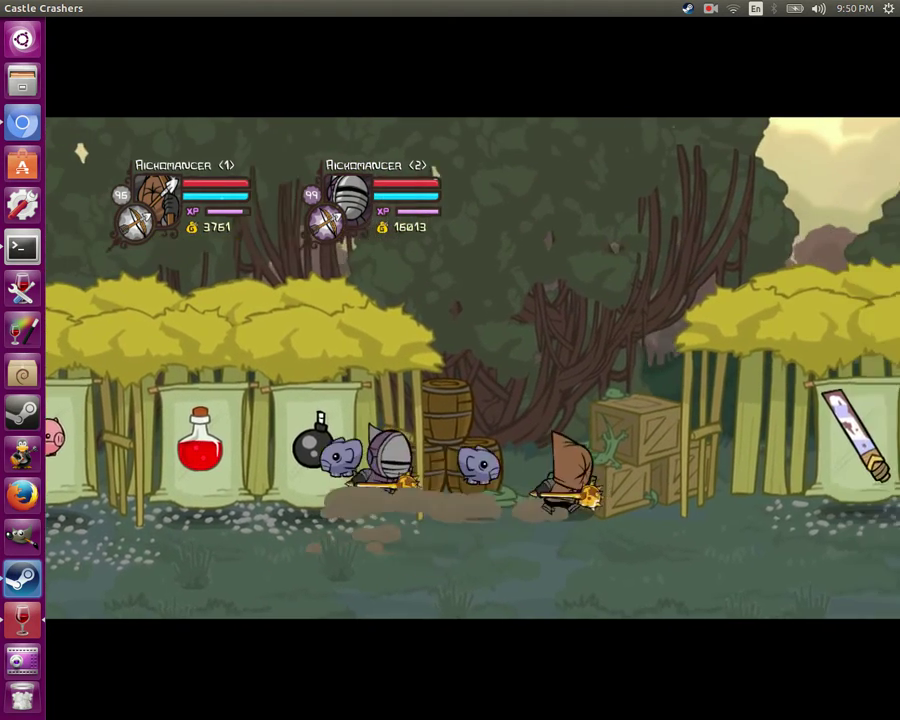
# - Walk back along the shop stalls and buy an item with player 1
pyautogui.press('Left')
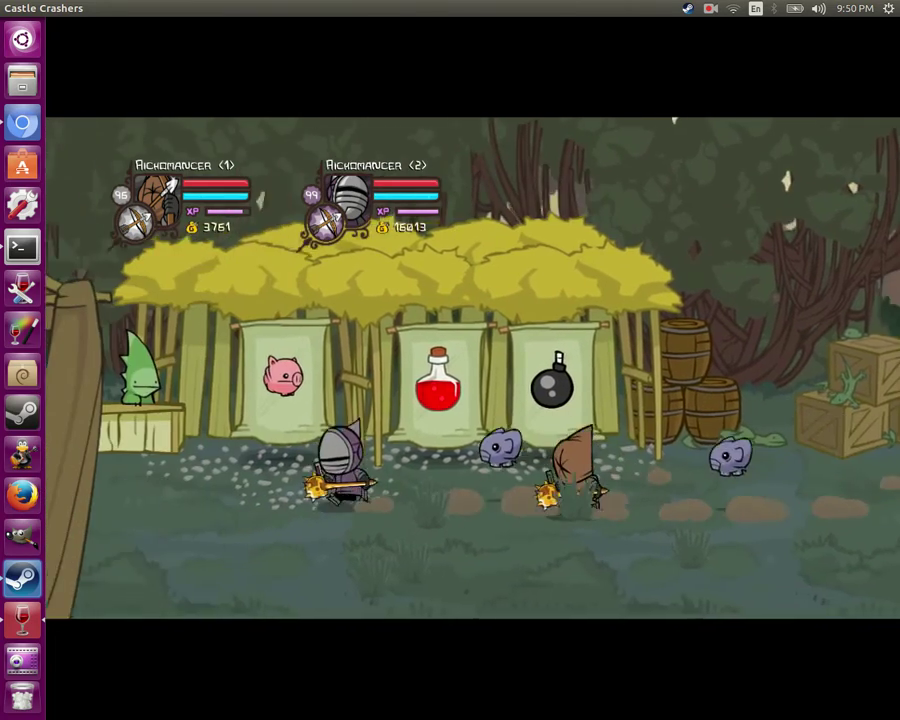
pyautogui.press('Up')
pyautogui.press('x')
pyautogui.press('Down')
pyautogui.press('Right')
pyautogui.press('Left')
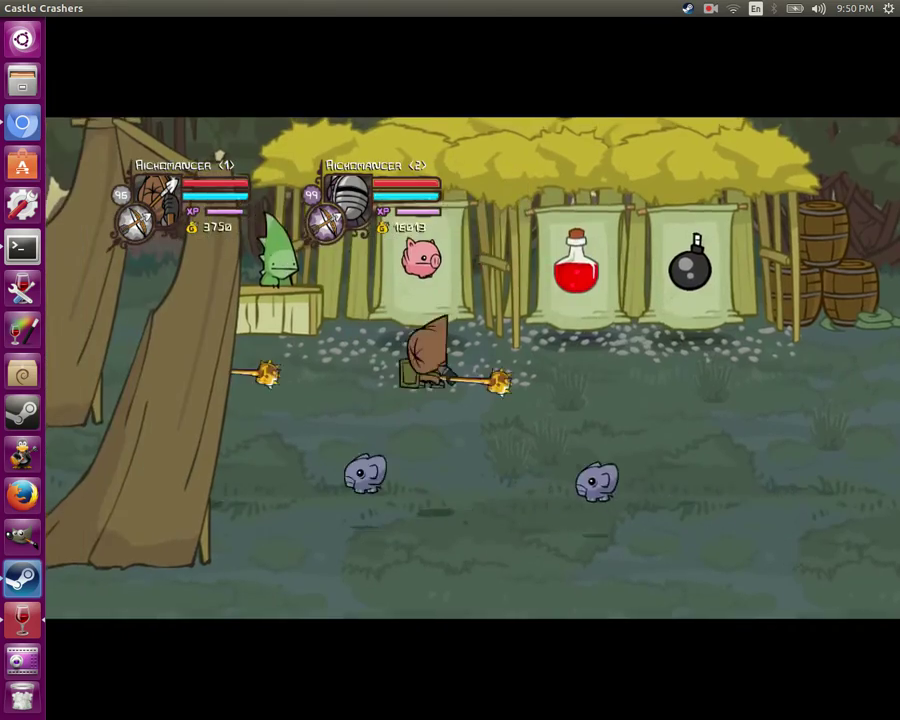
# - Leave the shop and travel across the world map to the Flooded Temple
pyautogui.press('Left')
pyautogui.press('Left')
pyautogui.press('Up')
pyautogui.press('Up')
pyautogui.press('Up')
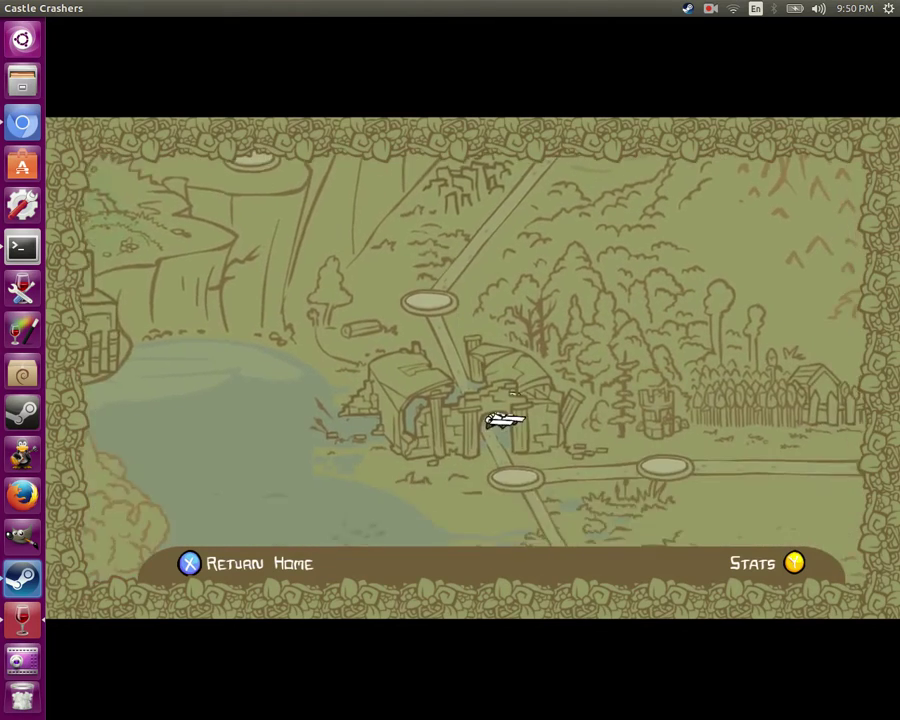
pyautogui.press('Down')
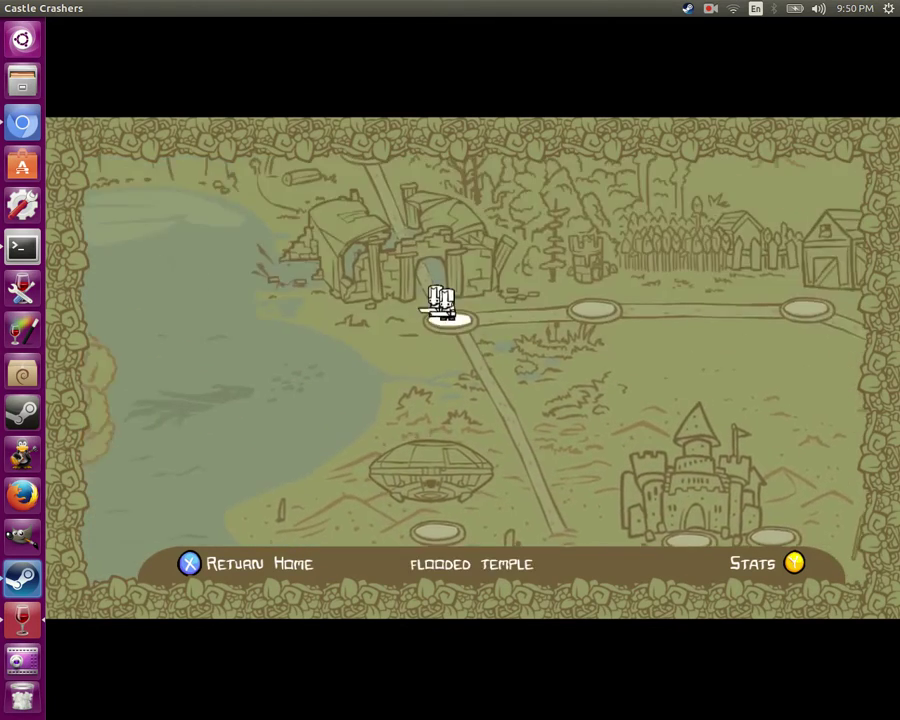
# - Enter the Flooded Temple level and walk both knights through the entrance into the flooded hall
pyautogui.press('space')
pyautogui.press('Right')
pyautogui.press('Right')
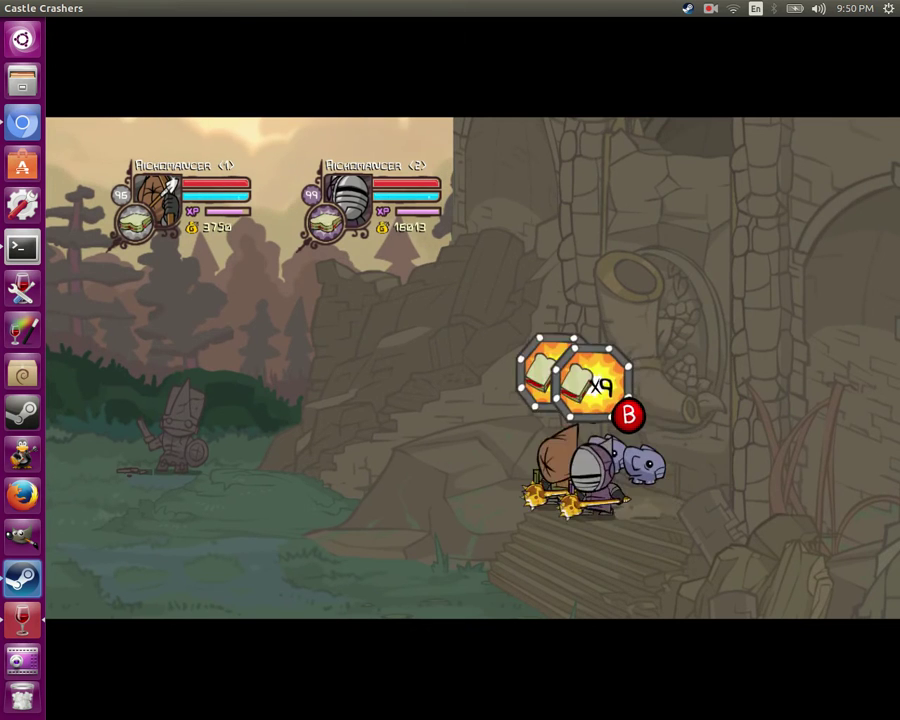
pyautogui.press('Right')
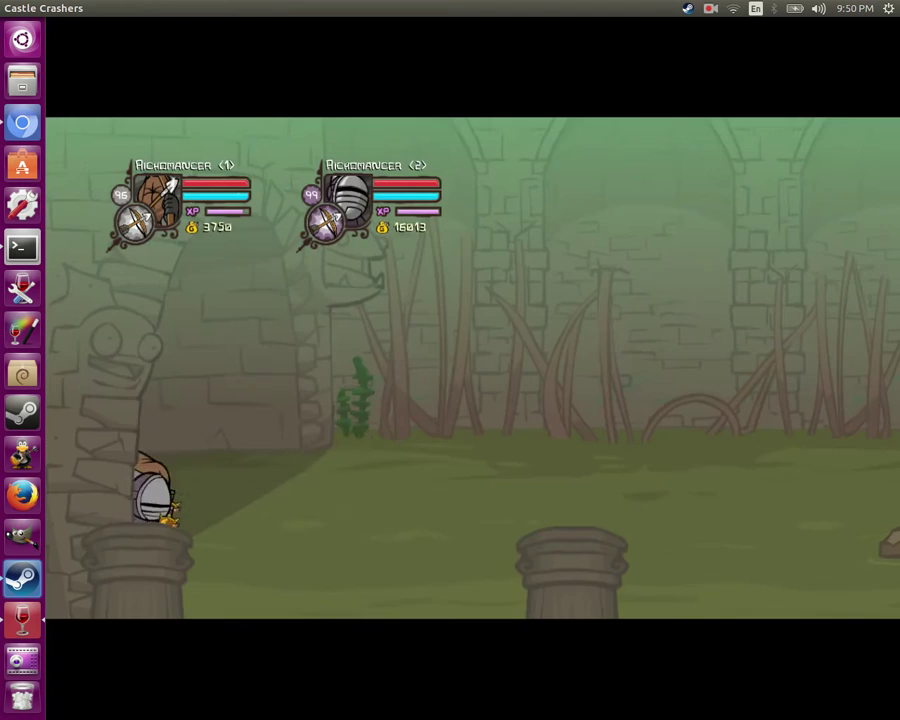
pyautogui.press('Right')
pyautogui.press('space')
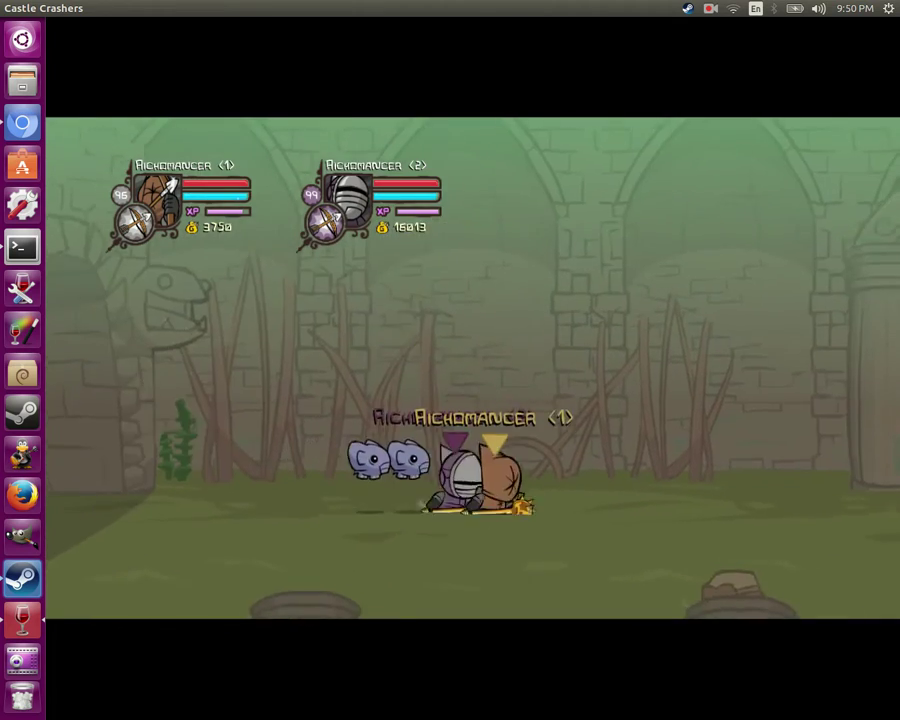
# - Advance both knights to the carved temple door and strike the first fish enemies
pyautogui.press('Down')
pyautogui.press('space')
pyautogui.press('space')
pyautogui.press('Right')
pyautogui.press('space')
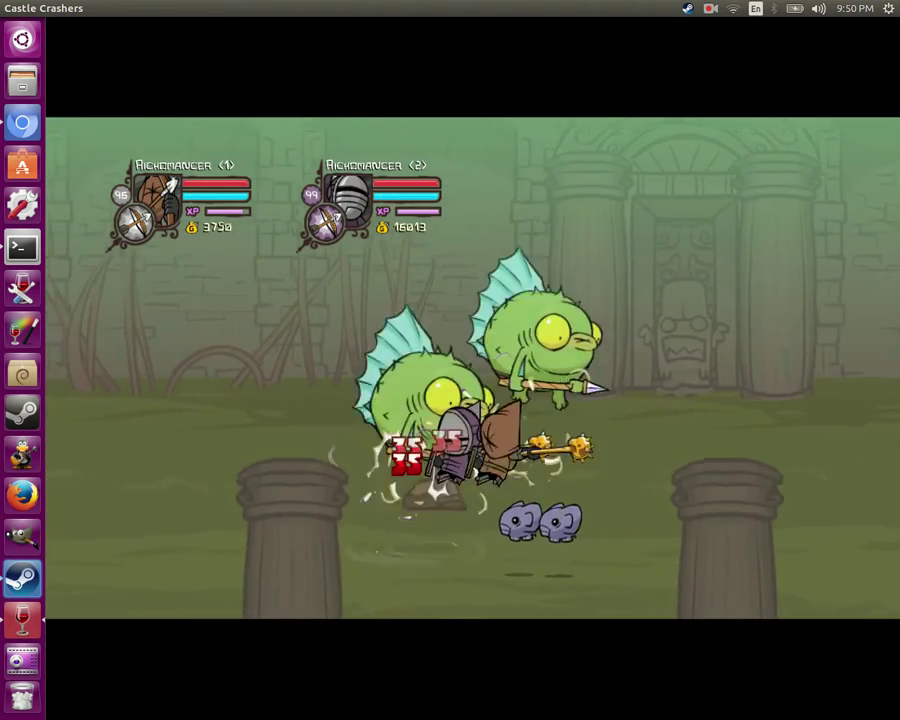
pyautogui.press('a')
pyautogui.press('Right')
pyautogui.press('space')
pyautogui.press('a')
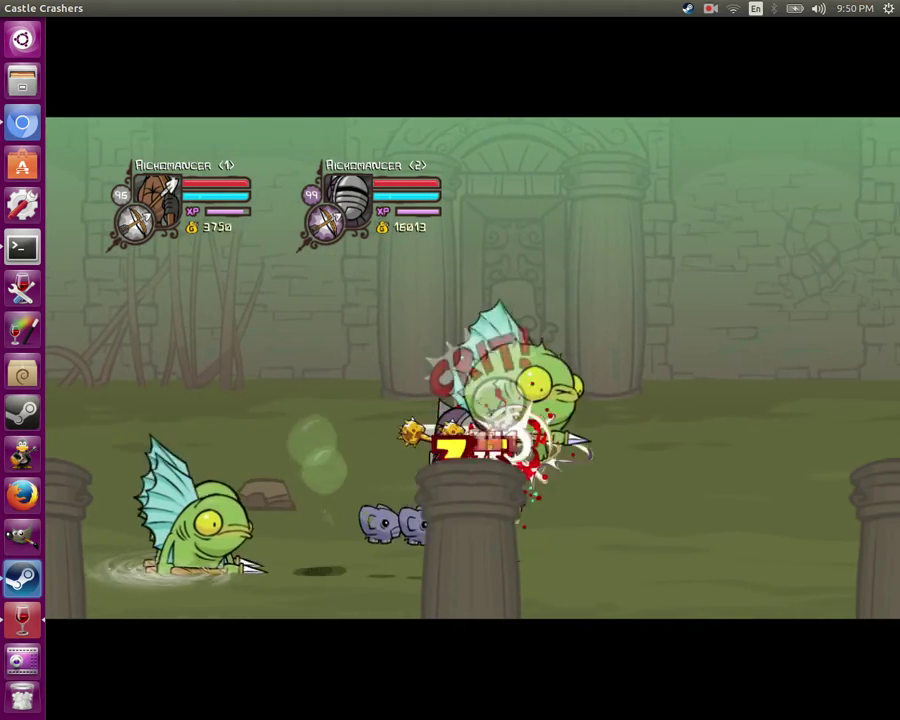
# - Fight the fish enemies beside the central pillar with jumps and repeated mace attacks
pyautogui.press('Right')
pyautogui.press('a')
pyautogui.press('space')
pyautogui.press('Left')
pyautogui.press('a')
pyautogui.press('a')
pyautogui.press('a')
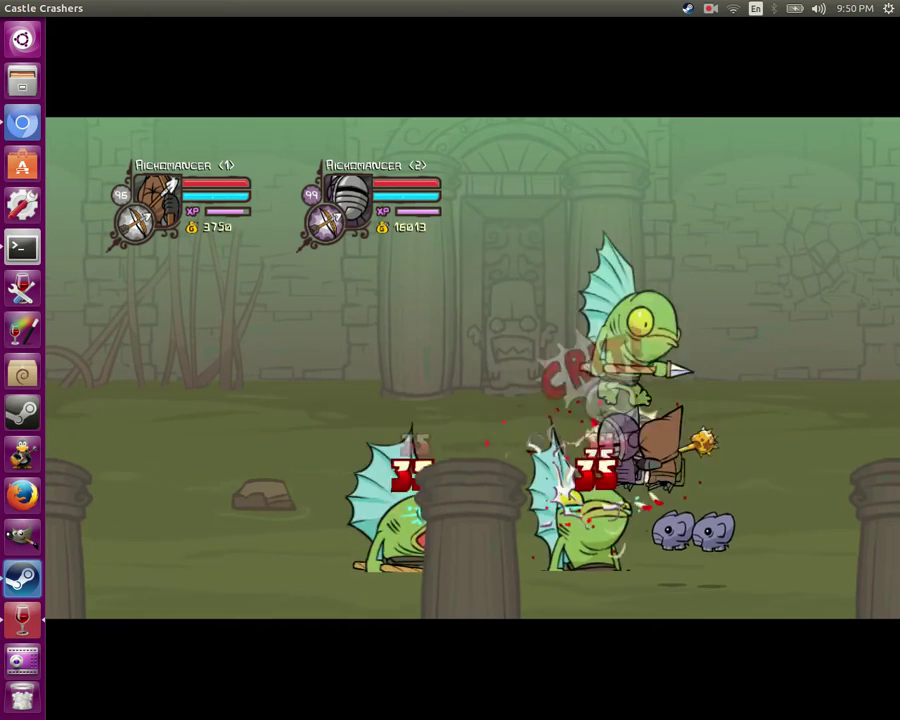
pyautogui.press('a')
pyautogui.press('a')
pyautogui.press('space')
pyautogui.press('a')
pyautogui.press('a')
pyautogui.press('a')
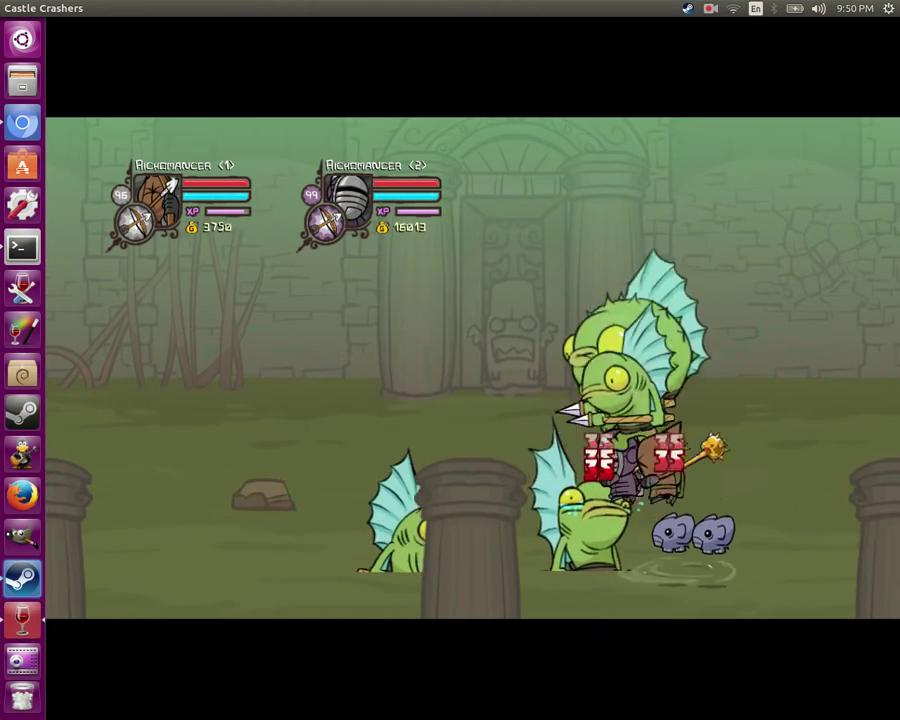
pyautogui.press('a')
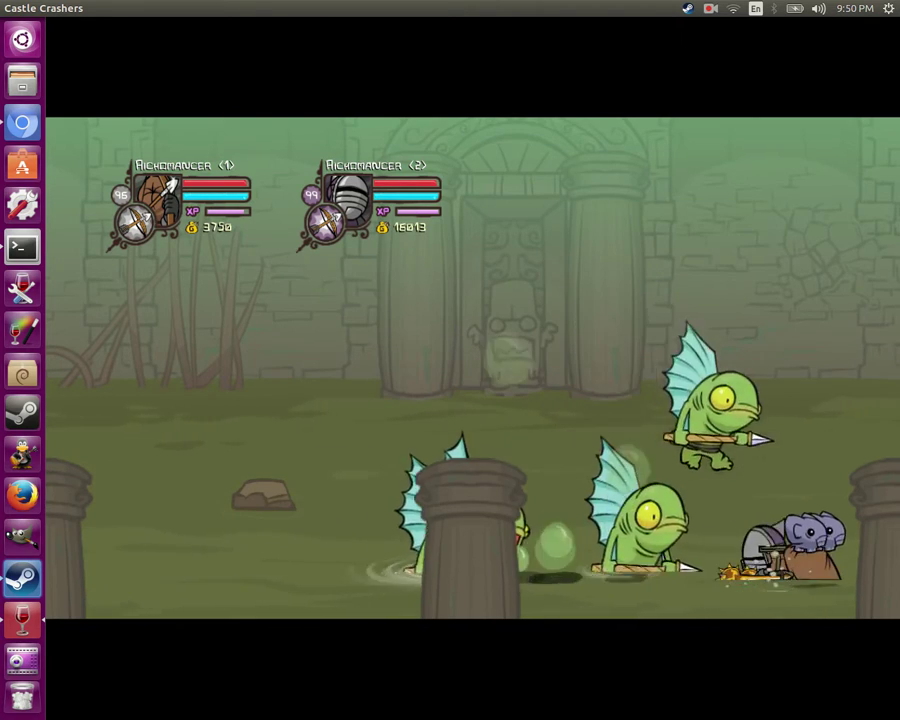
# - Attack the fish enemies crowding the knights next to the far pillar past the temple door
pyautogui.press('a')
pyautogui.press('a')
pyautogui.press('a')
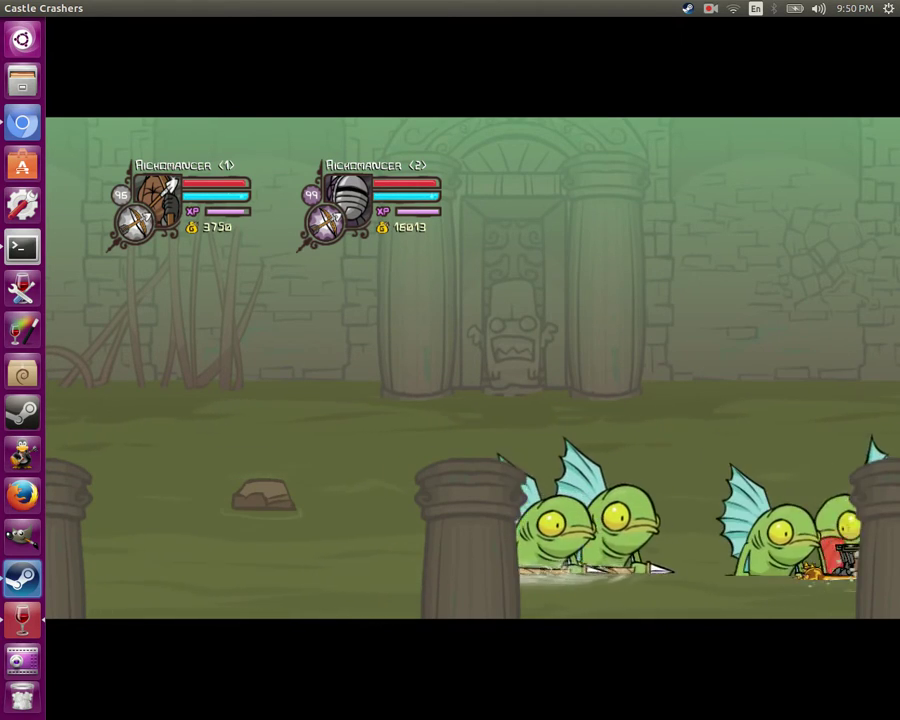
pyautogui.press('a')
pyautogui.press('space')
pyautogui.press('a')
pyautogui.press('a')
# - Keep striking the fish enemies in front of the temple door with repeated mace combos
pyautogui.press('Left')
pyautogui.press('Right')
pyautogui.press('a')
pyautogui.press('a')
pyautogui.press('a')
pyautogui.press('a')
pyautogui.press('a')
pyautogui.press('a')
pyautogui.press('a')
pyautogui.press('a')
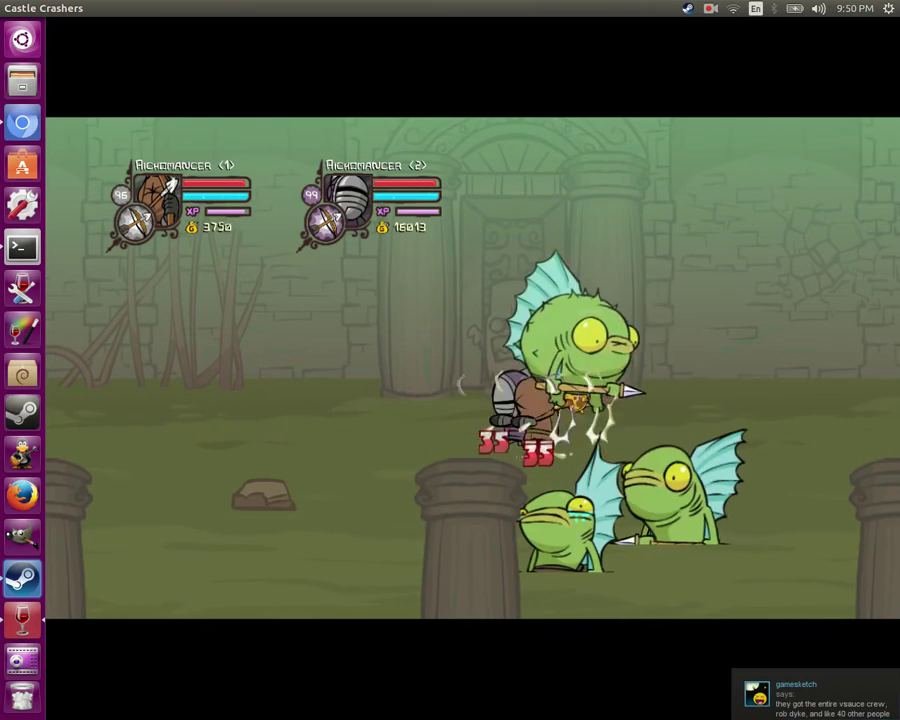
pyautogui.press('a')
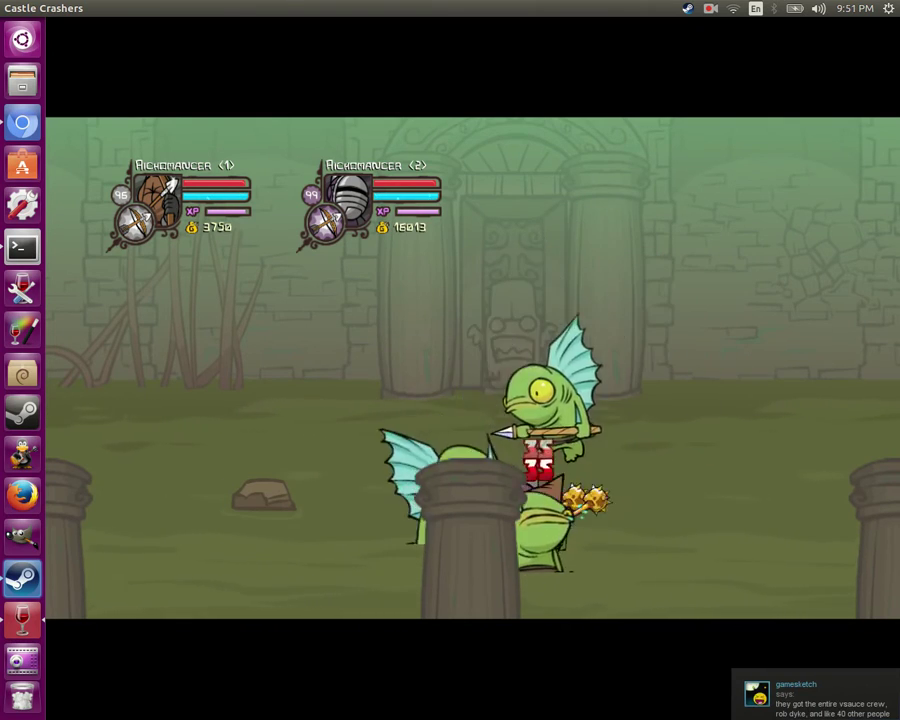
pyautogui.press('a')
pyautogui.press('a')
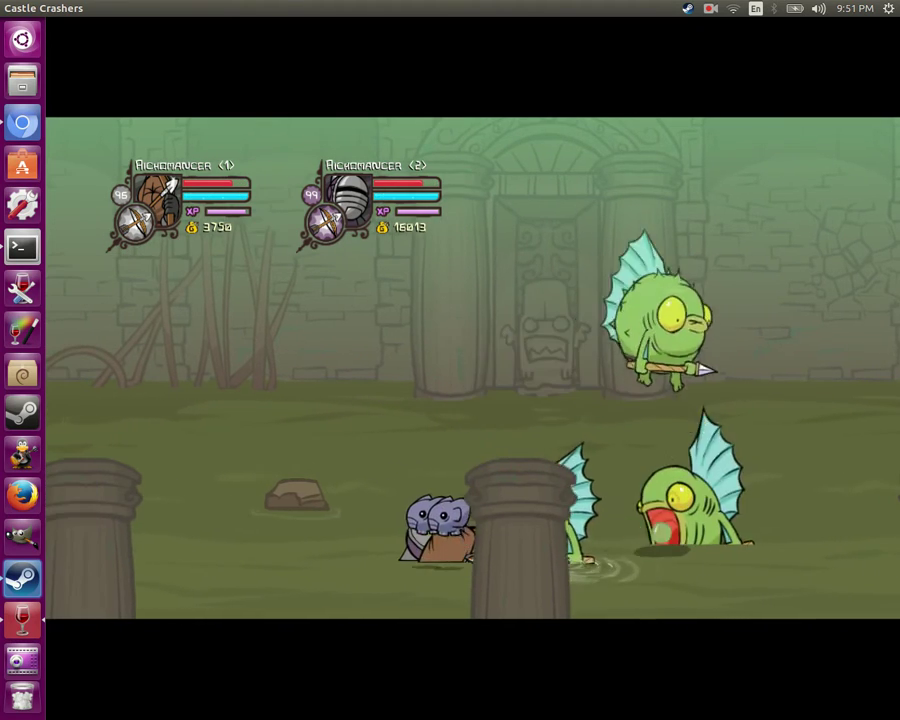
# - Recover from the enemy hits and jump both knights clear of the surrounding fish
pyautogui.press('a')
pyautogui.press('space')
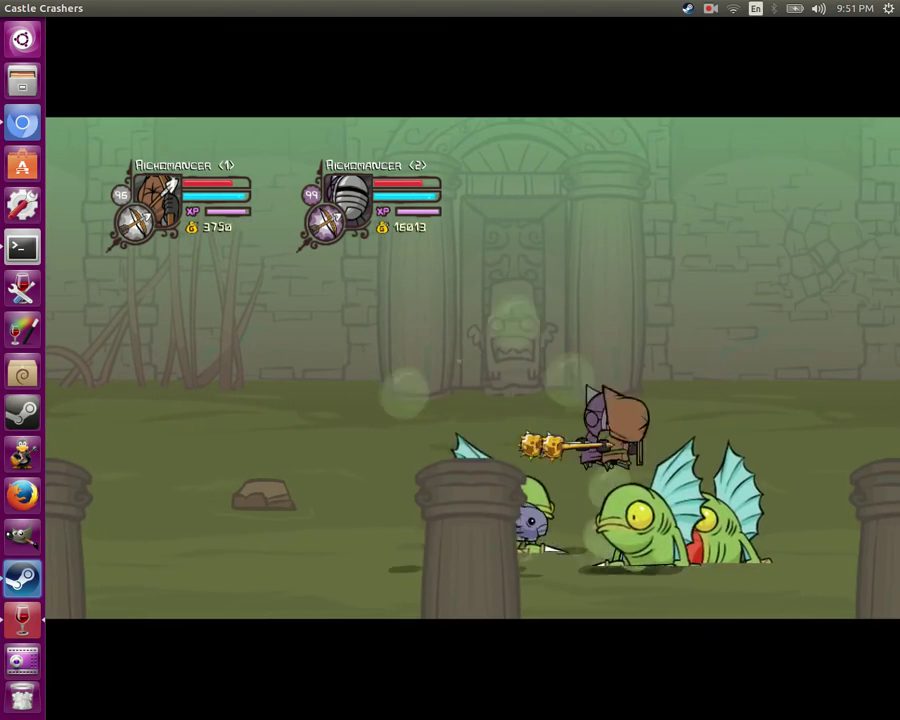
pyautogui.press('a')
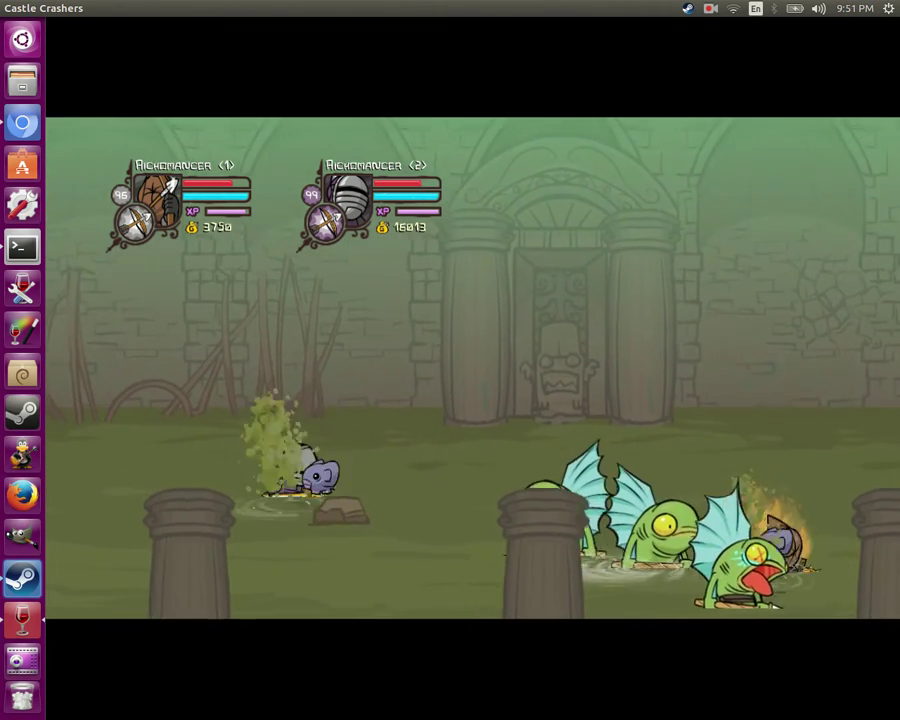
pyautogui.press('space')
pyautogui.press('a')
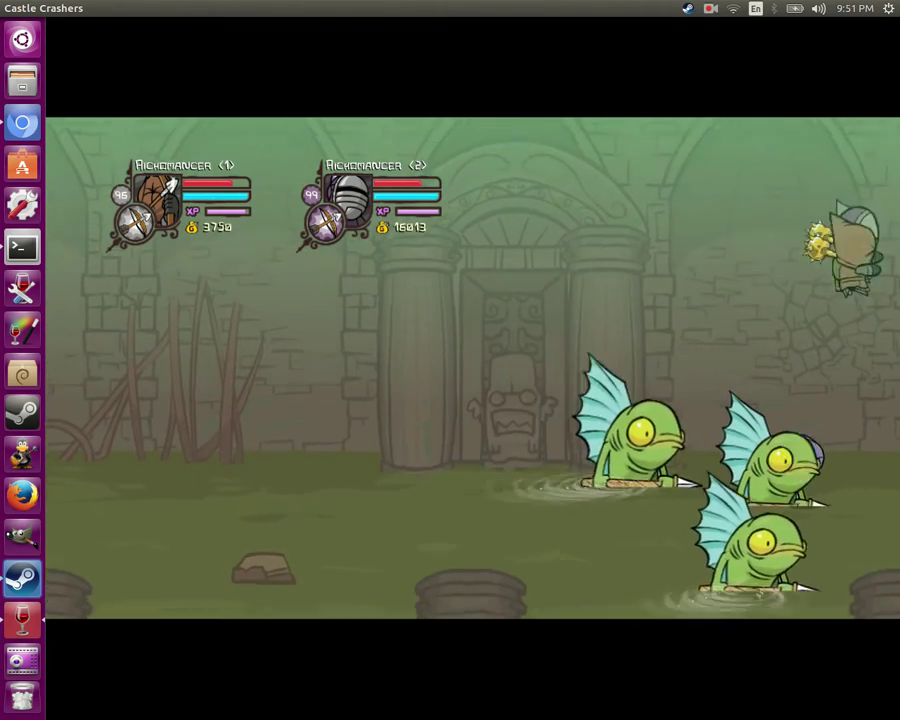
# - Retreat toward the hall entrance with airborne mace swings, drawing the fish enemies along
pyautogui.press('a')
pyautogui.press('Left')
pyautogui.press('a')
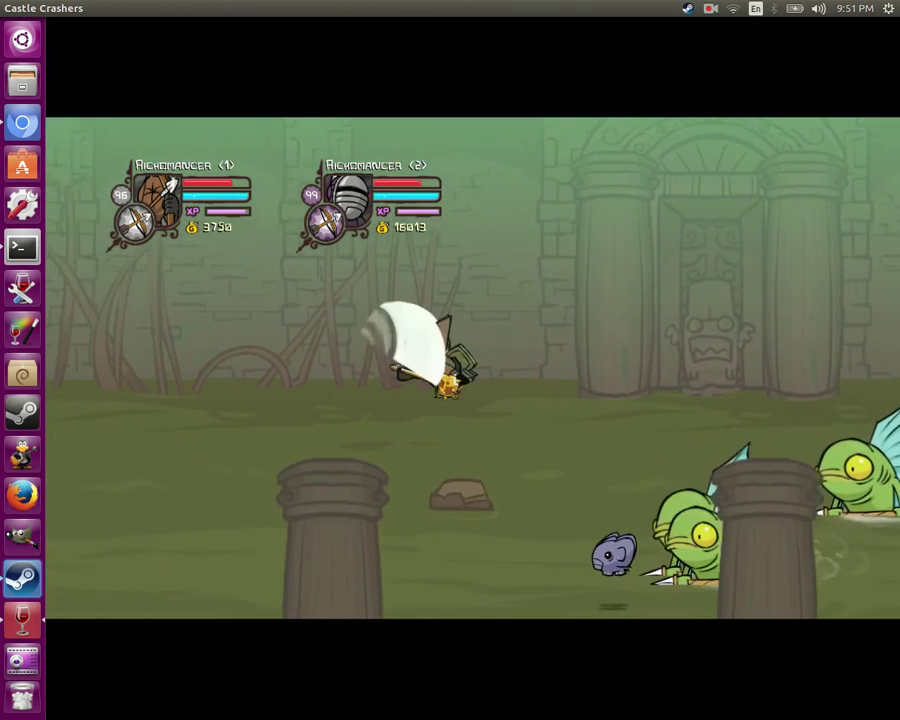
pyautogui.press('Right')
pyautogui.press('a')
pyautogui.press('Left')
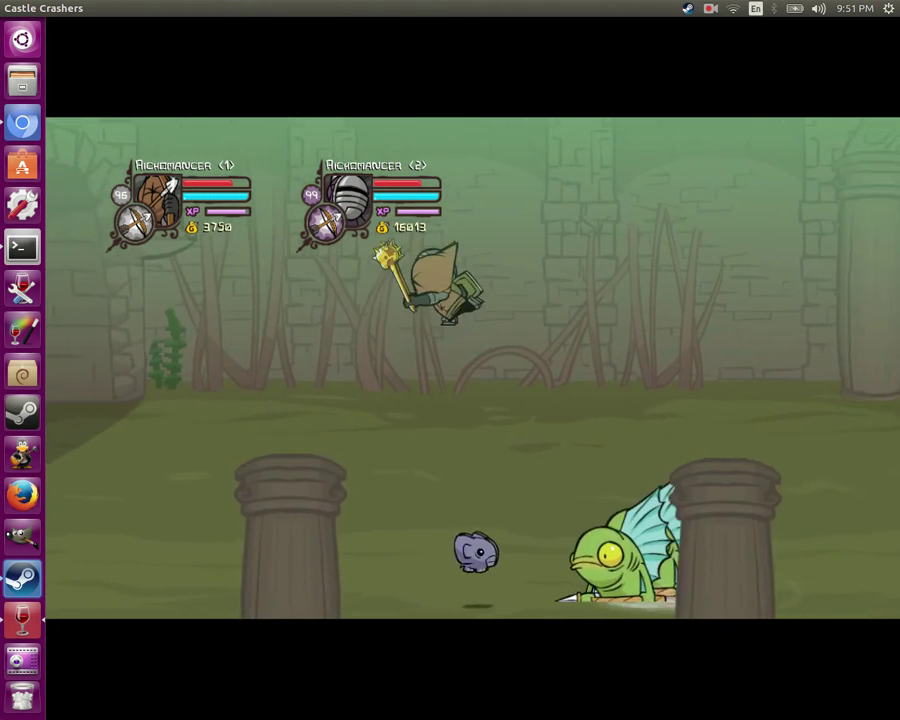
pyautogui.press('Right')
pyautogui.press('a')
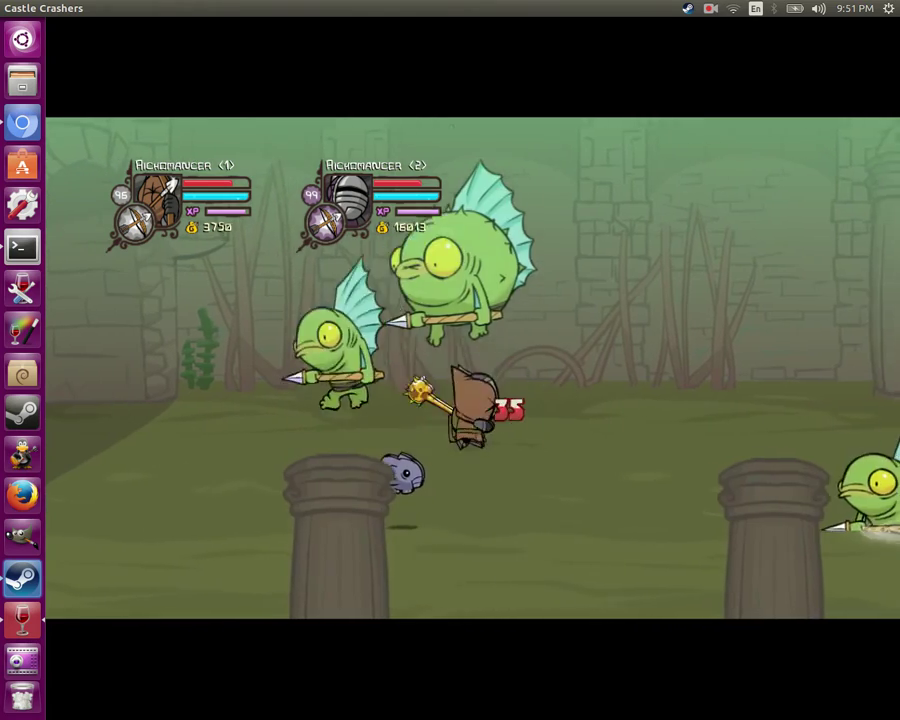
# - Knock the fish enemies near the entrance into the air and fight back toward the temple door
pyautogui.press('Left')
pyautogui.press('a')
pyautogui.press('Right')
pyautogui.press('a')
pyautogui.press('a')
pyautogui.press('Right')
pyautogui.press('a')
pyautogui.press('a')
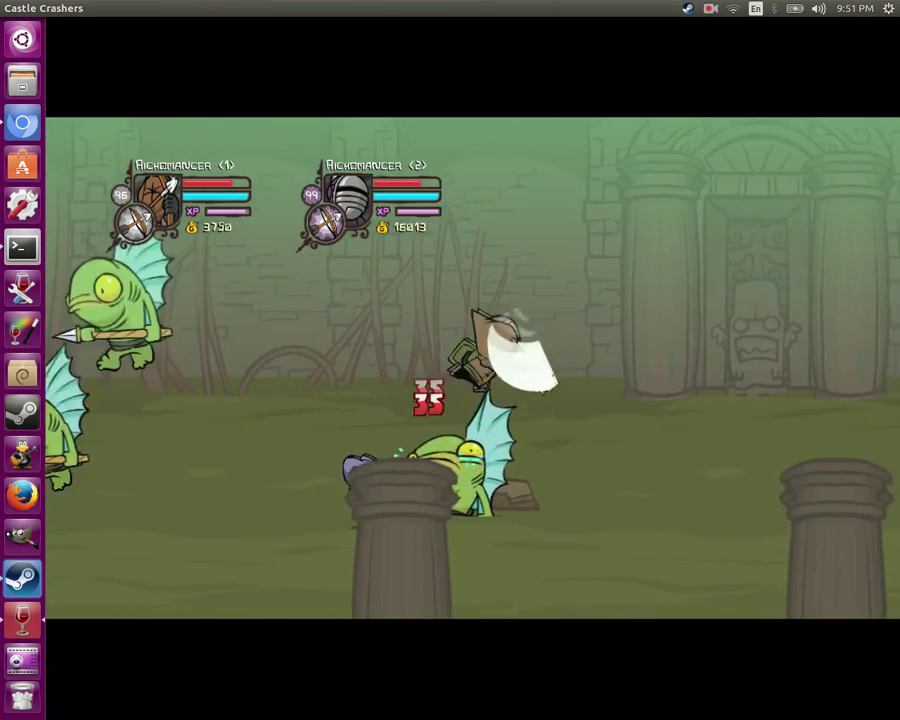
# - Strike the fish enemies on both sides beside the fallen stone, alternating the attack direction
pyautogui.press('Left')
pyautogui.press('Right')
pyautogui.press('a')
pyautogui.press('Left')
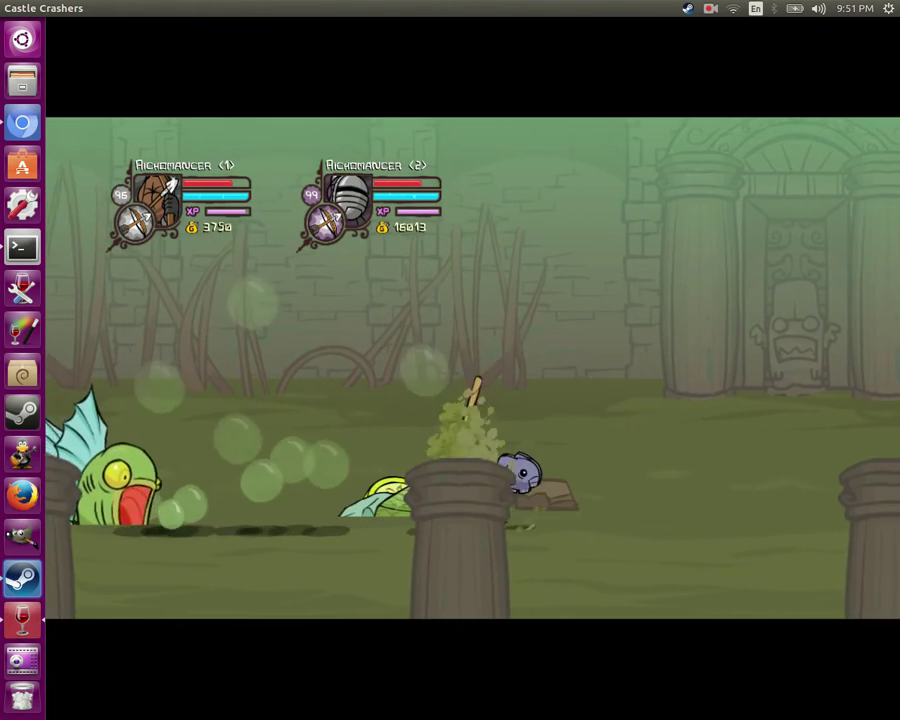
pyautogui.press('Right')
pyautogui.press('a')
pyautogui.press('Left')
pyautogui.press('space')
pyautogui.press('a')
pyautogui.press('Right')
pyautogui.press('a')
pyautogui.press('Left')
pyautogui.press('a')
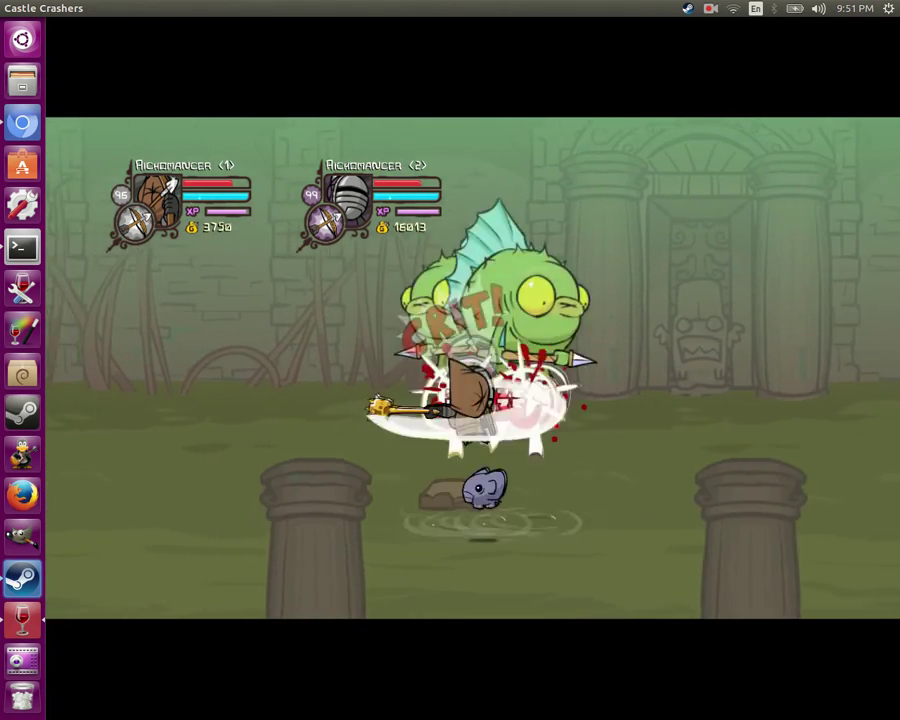
# - Continue the mace combos against the inflated fish enemies while moving back and forth near the fallen stone
pyautogui.press('Right')
pyautogui.press('a')
pyautogui.press('a')
pyautogui.press('Right')
pyautogui.press('a')
pyautogui.press('a')
pyautogui.press('a')
pyautogui.press('Left')
pyautogui.press('a')
pyautogui.press('a')
pyautogui.press('a')
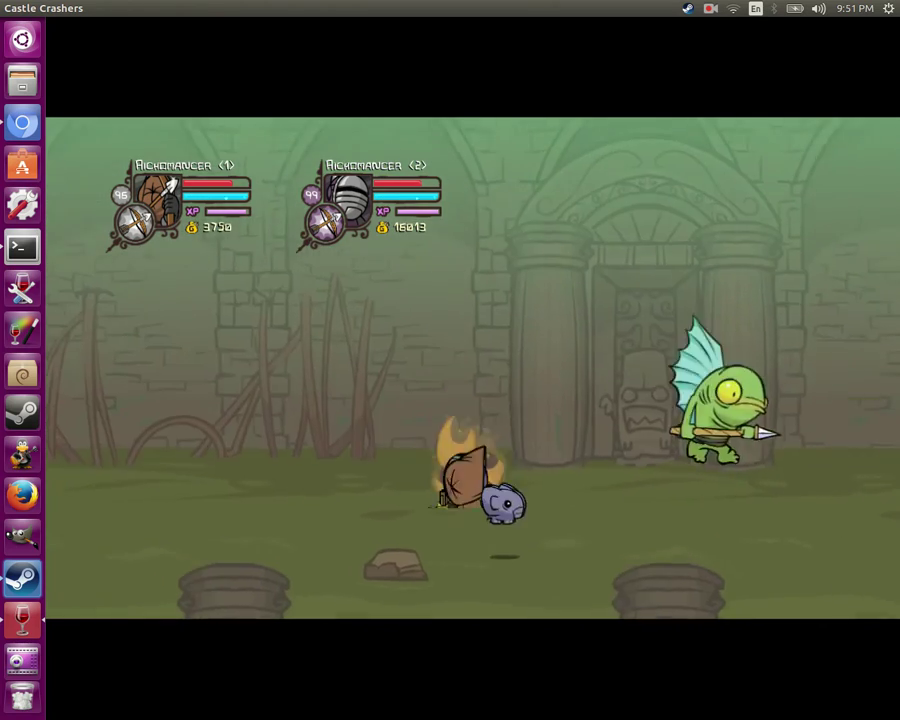
# - Jump and attack the remaining fish enemies while advancing toward the temple door
pyautogui.press('space')
pyautogui.press('a')
pyautogui.press('a')
pyautogui.press('Right')
pyautogui.press('a')
pyautogui.press('a')
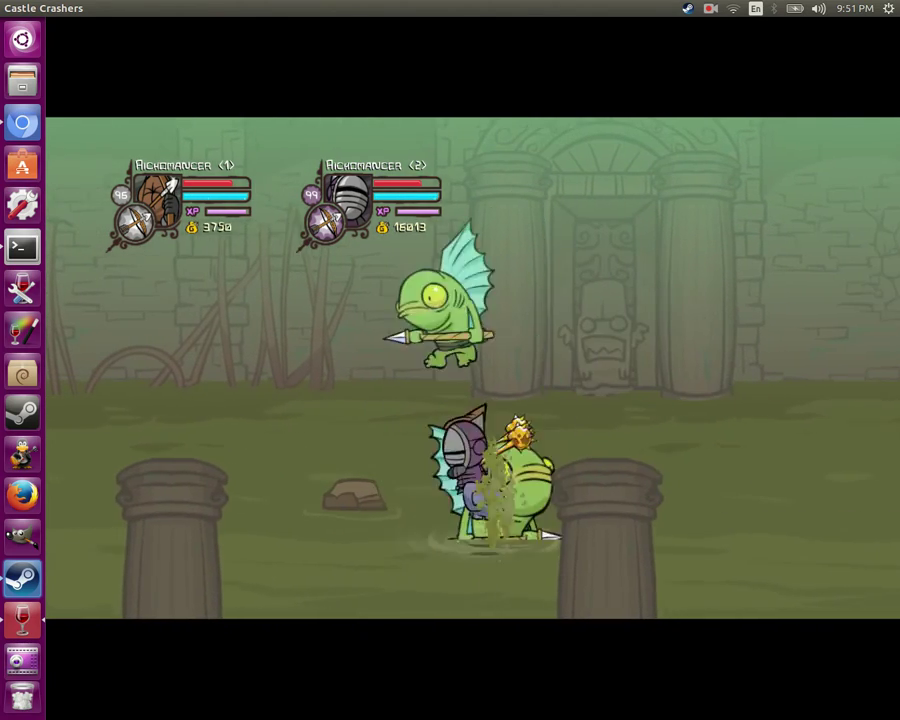
# - Pause the fight, quit the Flooded Temple level and confirm the return to the world map
pyautogui.press('Escape')
pyautogui.press('Up')
pyautogui.press('Return')
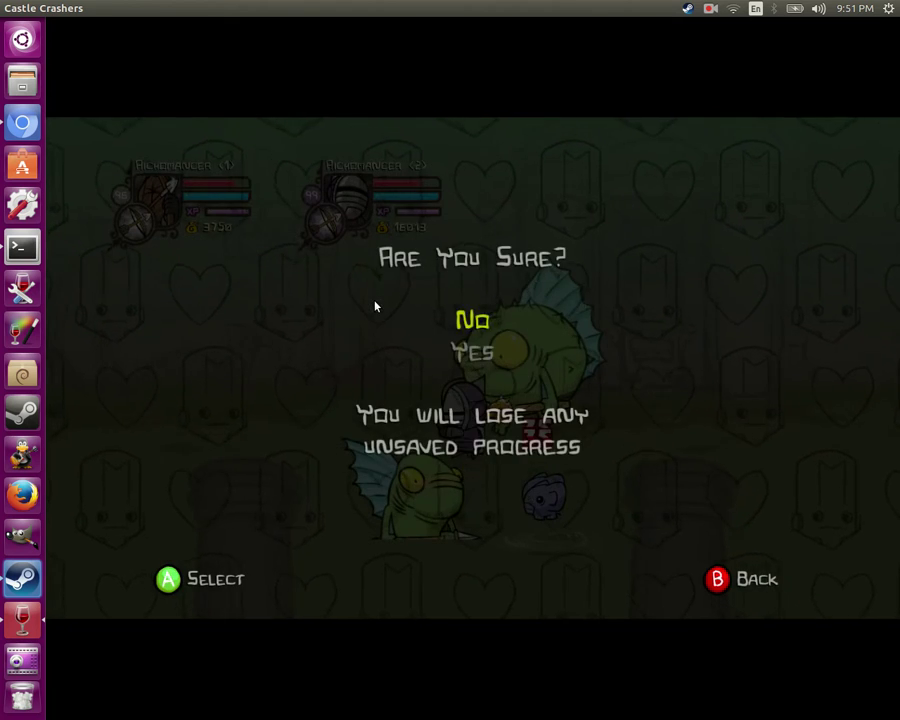
pyautogui.press('Return')
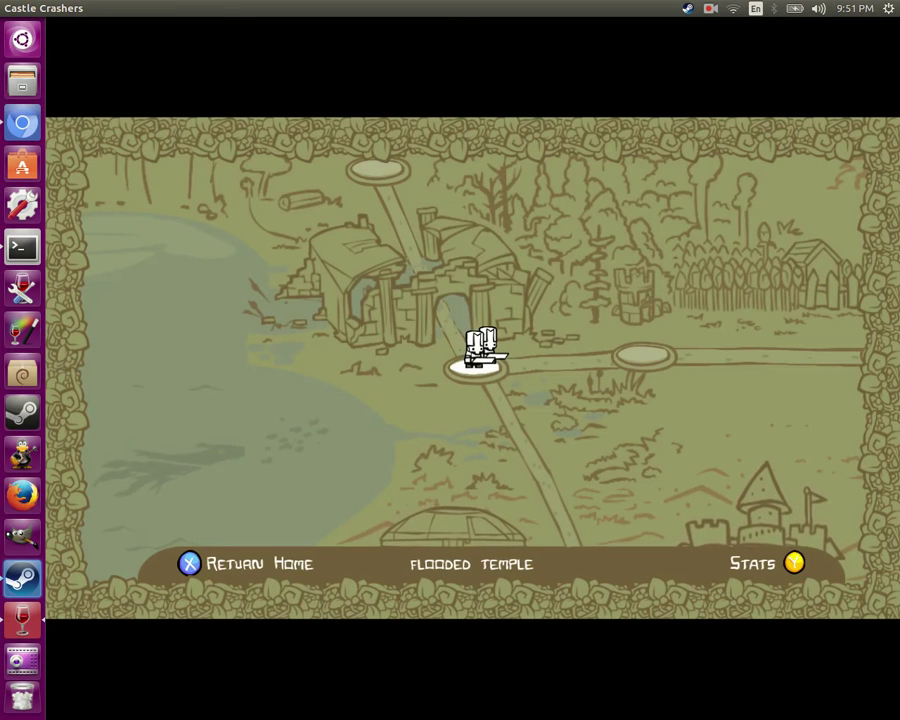
# - Switch to the file manager and open PlayOnLinux's virtual drives/Steam/drive_c/Program Files/Steam/steamapps/common/CastleCrashers
pyautogui.click(17, 82)
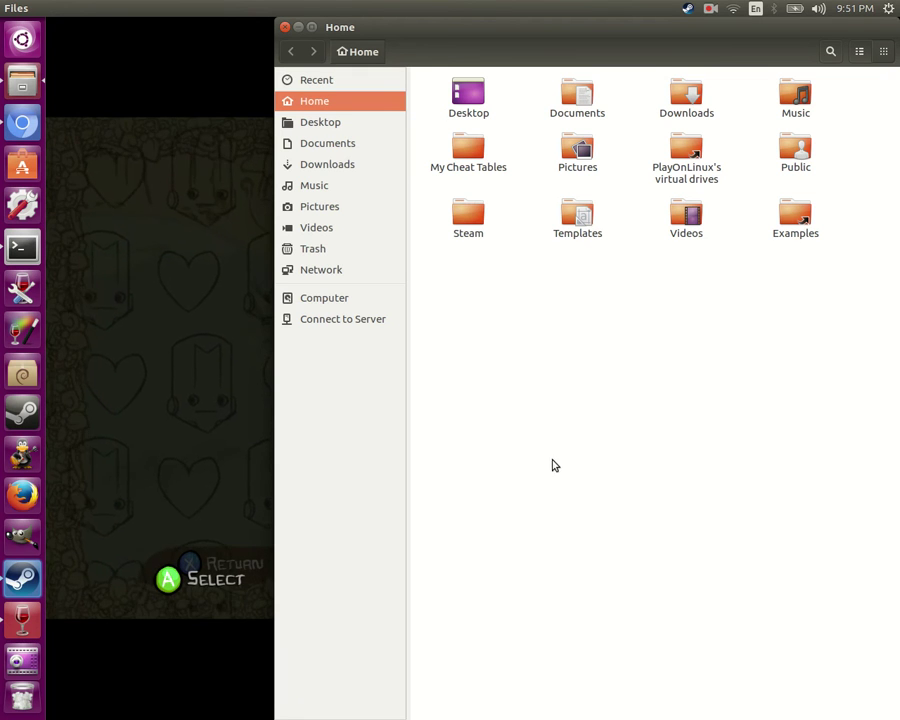
pyautogui.doubleClick(686, 152)
pyautogui.doubleClick(577, 95)
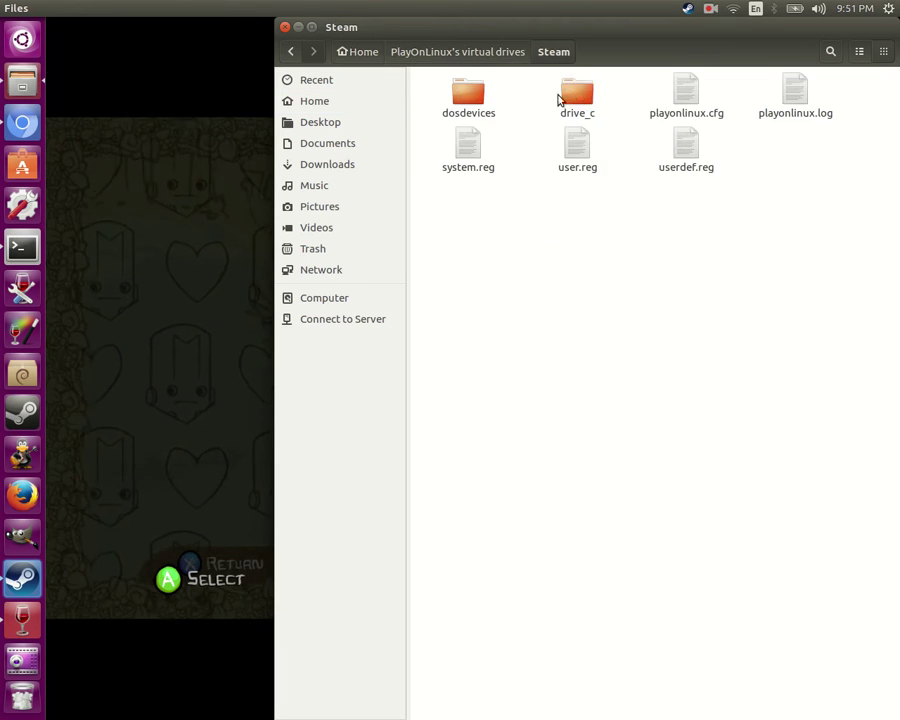
pyautogui.doubleClick(566, 96)
pyautogui.doubleClick(468, 94)
pyautogui.doubleClick(686, 97)
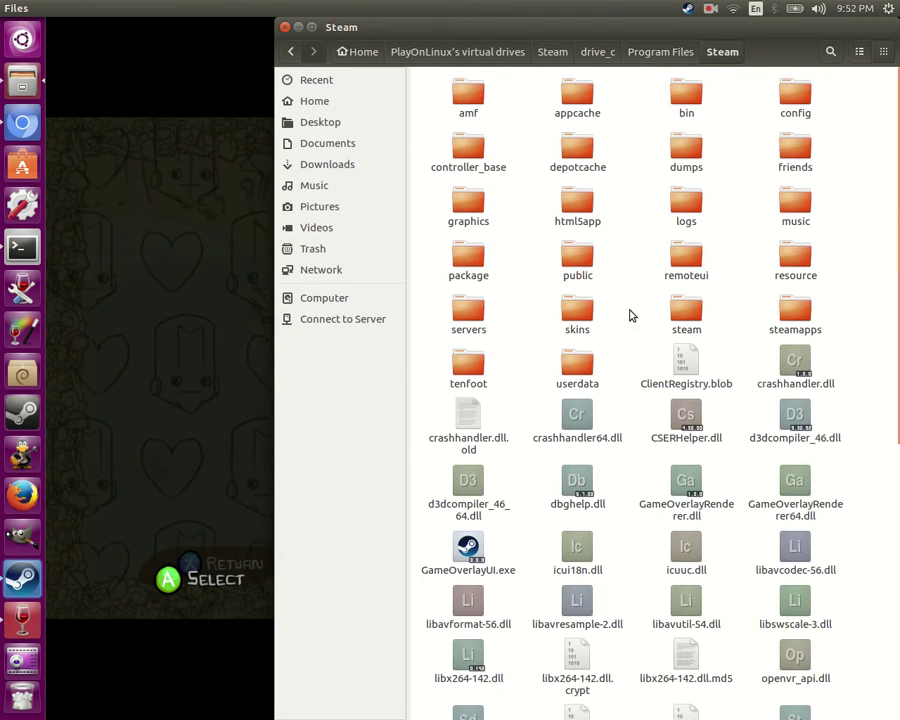
pyautogui.doubleClick(800, 318)
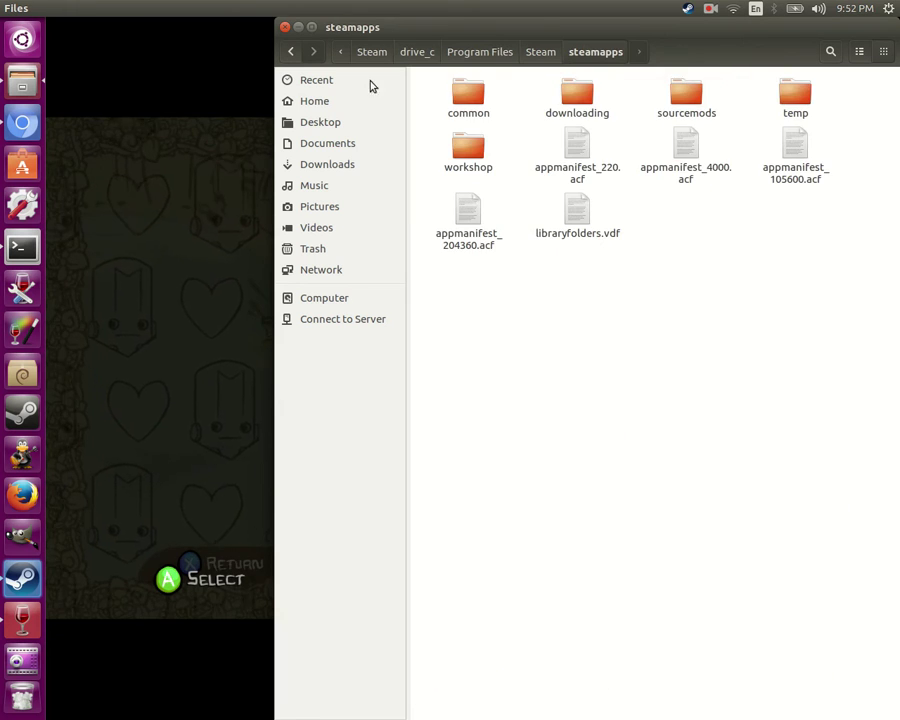
pyautogui.click(465, 97)
pyautogui.doubleClick(465, 97)
pyautogui.doubleClick(472, 98)
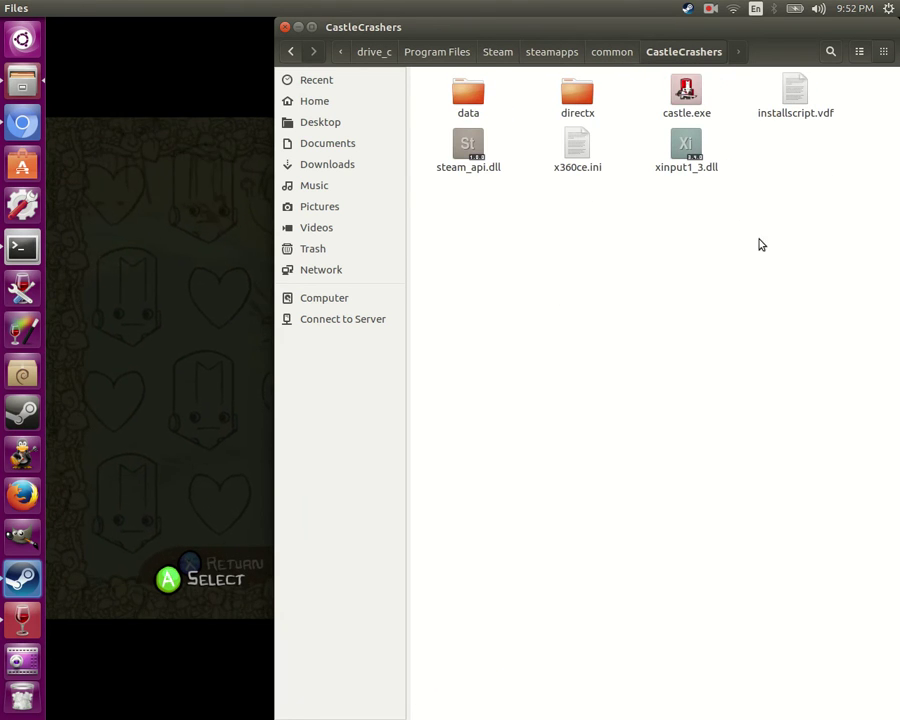
# - Highlight x360ce.ini and xinput1_3.dll together in the CastleCrashers folder, clear the selection and open x360ce.ini
pyautogui.moveTo(700, 150); pyautogui.dragTo(551, 150)
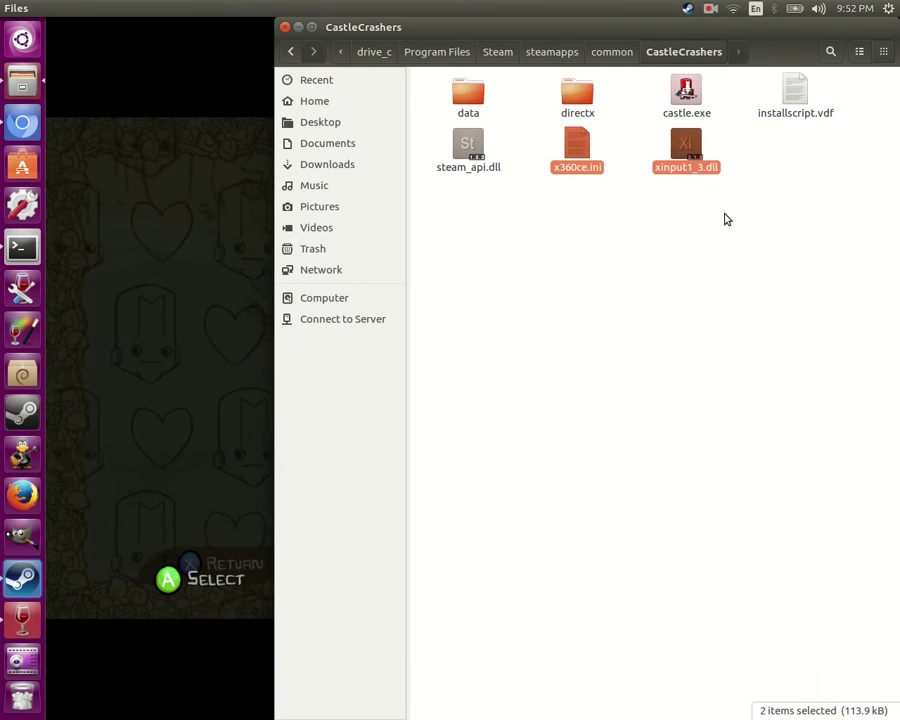
pyautogui.click(603, 238)
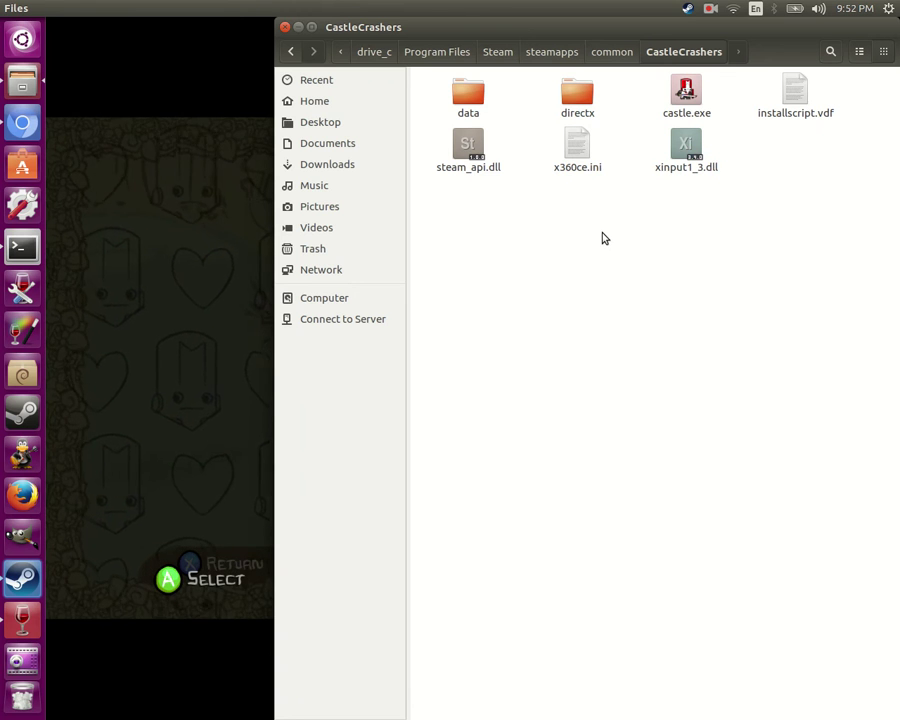
pyautogui.click(573, 150)
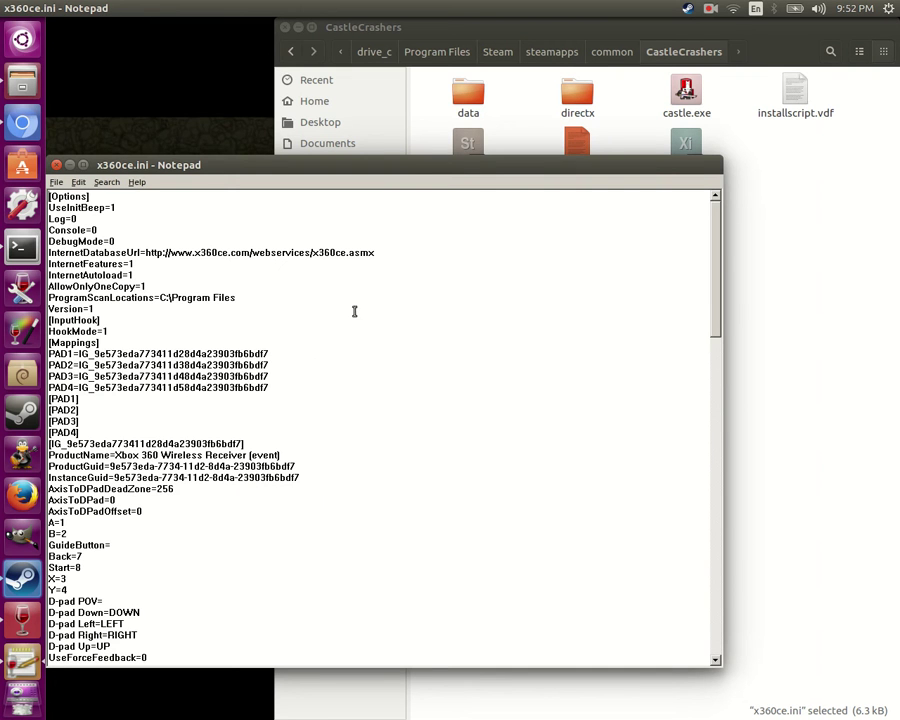
# - Examine x360ce.ini from the options and PAD1–PAD4 mappings through each controller's button and analog settings to the end of the file
pyautogui.scroll(-2, 300, 283)
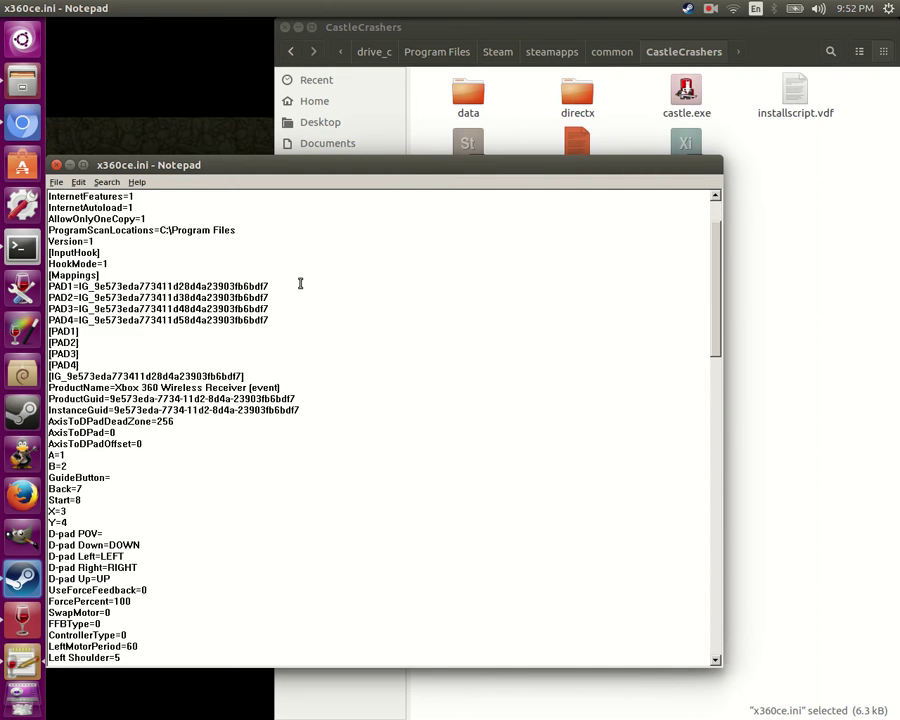
pyautogui.scroll(-3, 300, 283)
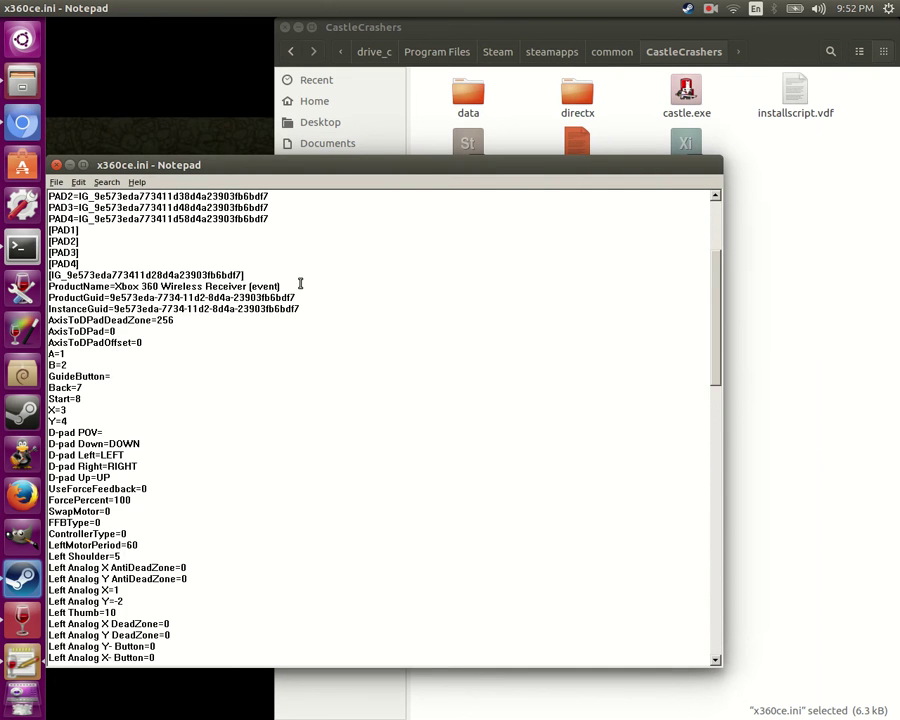
pyautogui.scroll(-2, 300, 283)
pyautogui.scroll(-1, 351, 329)
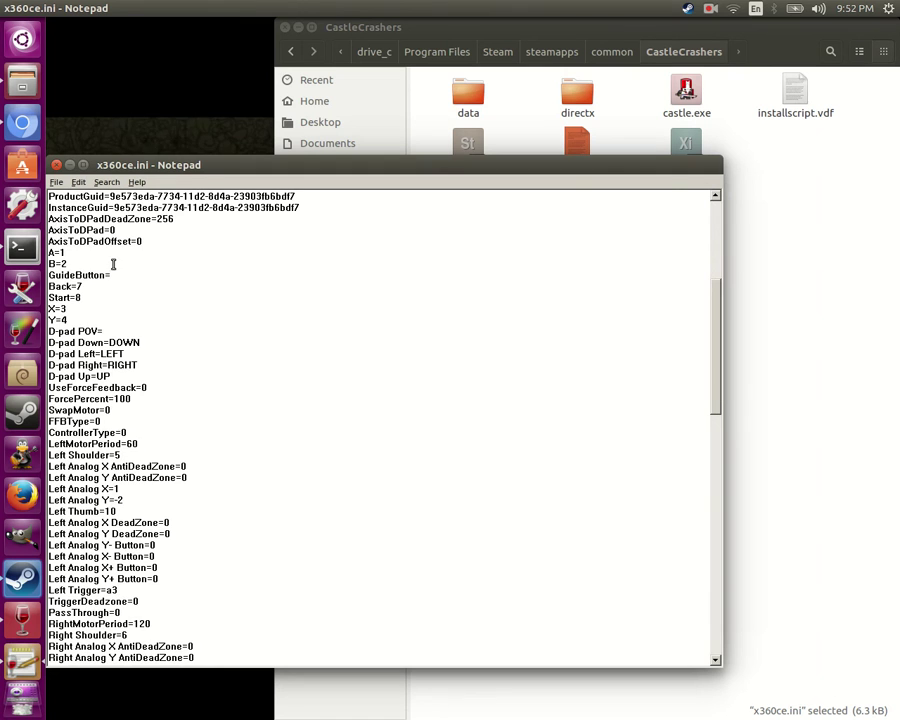
pyautogui.scroll(2, 113, 264)
pyautogui.scroll(-7, 113, 264)
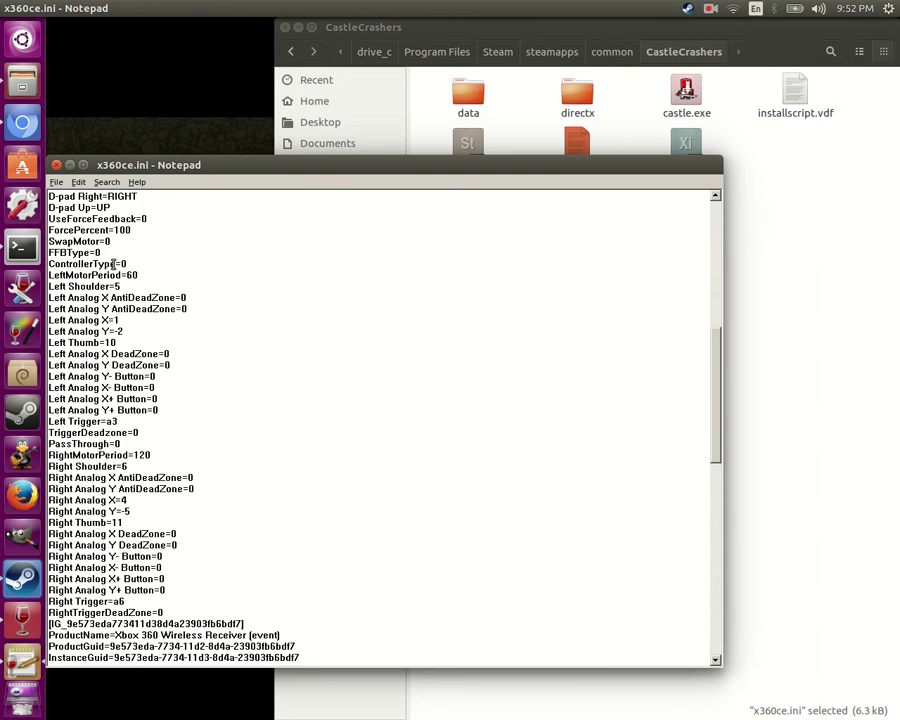
pyautogui.scroll(-6, 113, 264)
pyautogui.scroll(-7, 113, 264)
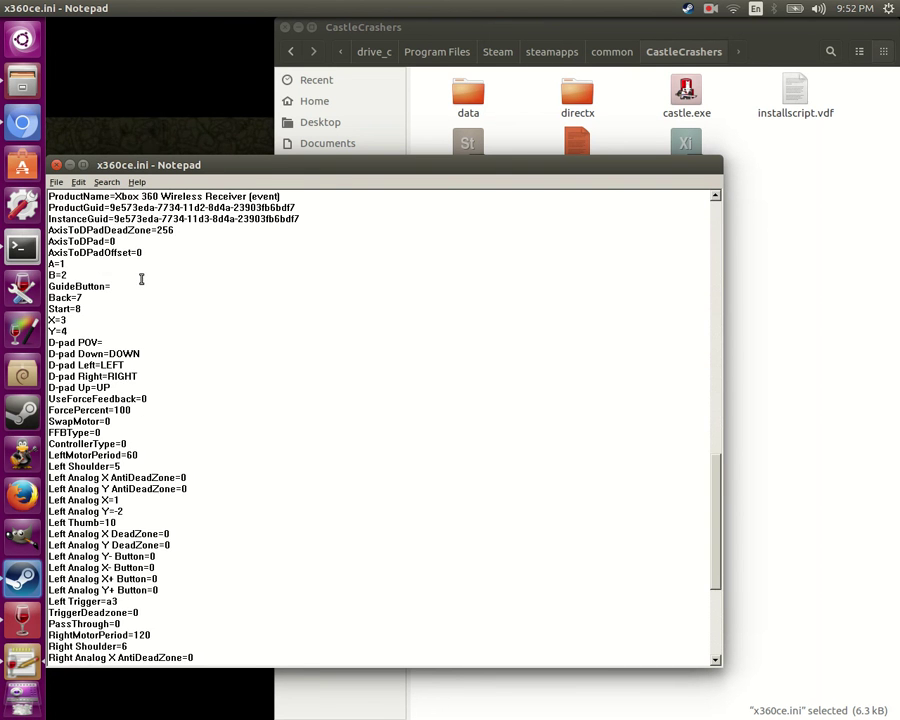
pyautogui.scroll(-7, 147, 450)
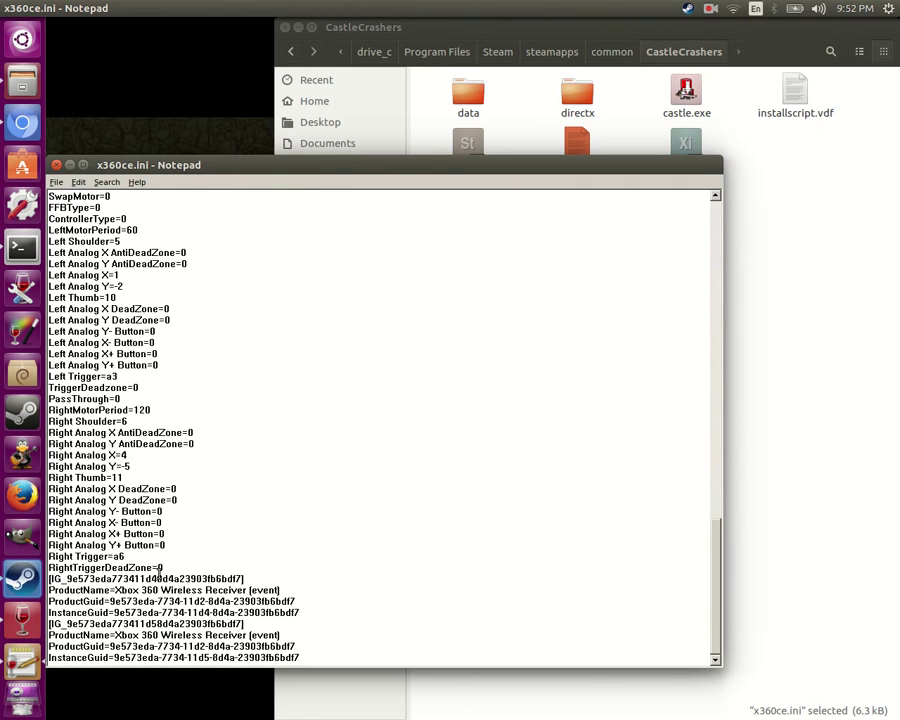
# - Review the second controller's section again, comparing it with the first controller's settings and the short third and fourth controller entries
pyautogui.scroll(12, 158, 571)
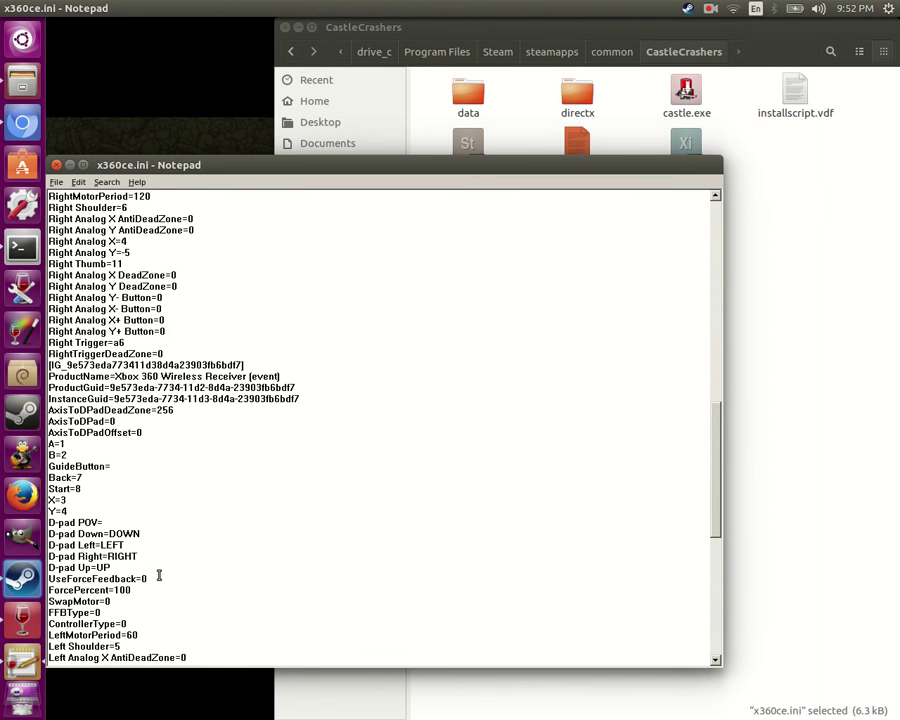
pyautogui.scroll(1, 158, 575)
pyautogui.scroll(-13, 158, 573)
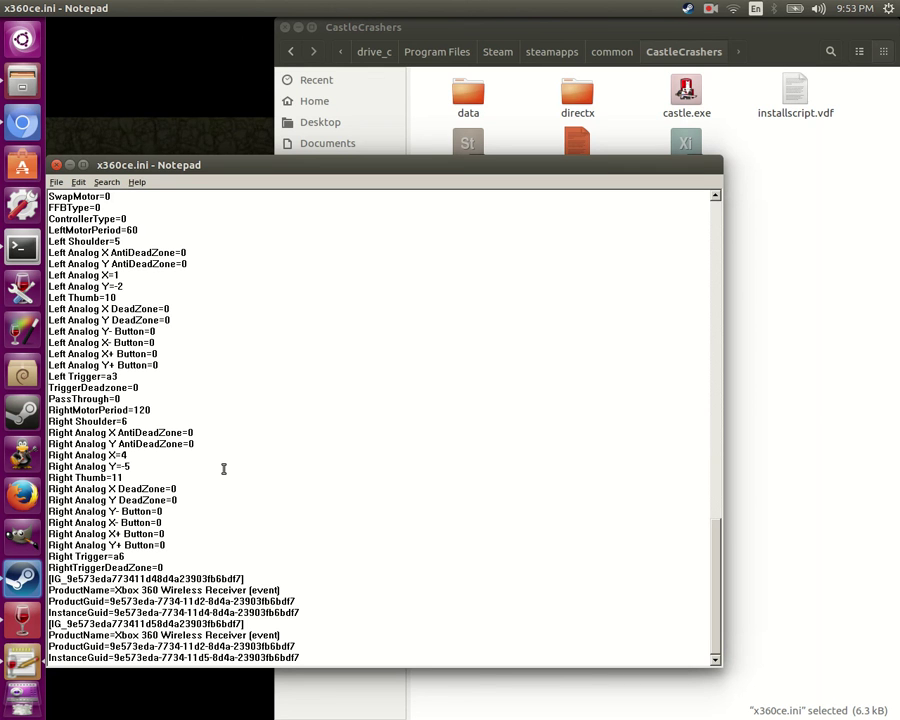
pyautogui.scroll(15, 223, 468)
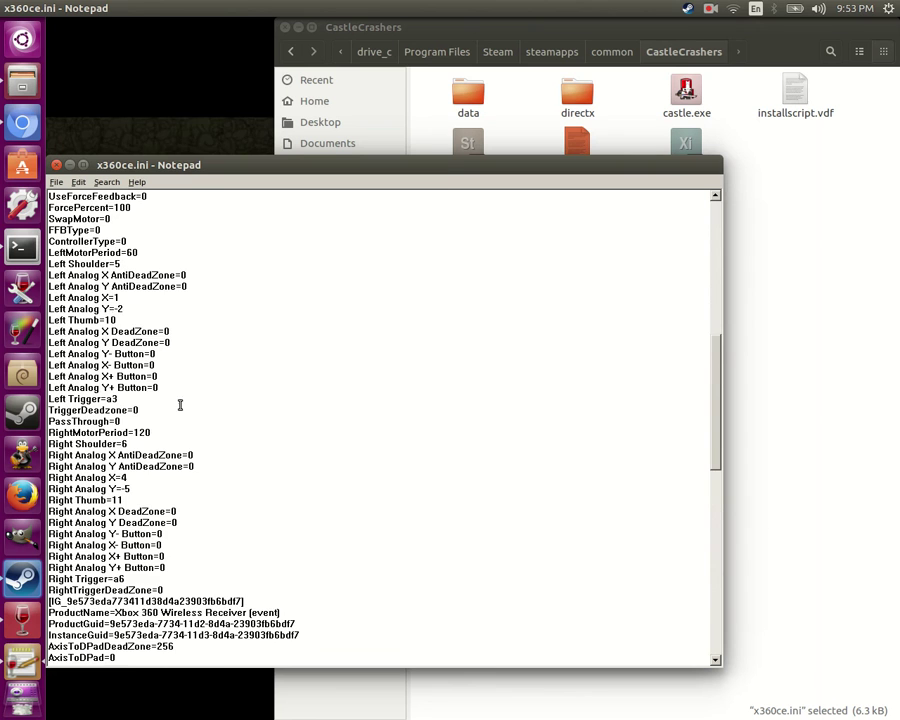
pyautogui.scroll(-3, 104, 312)
pyautogui.scroll(5, 150, 343)
pyautogui.scroll(-8, 144, 384)
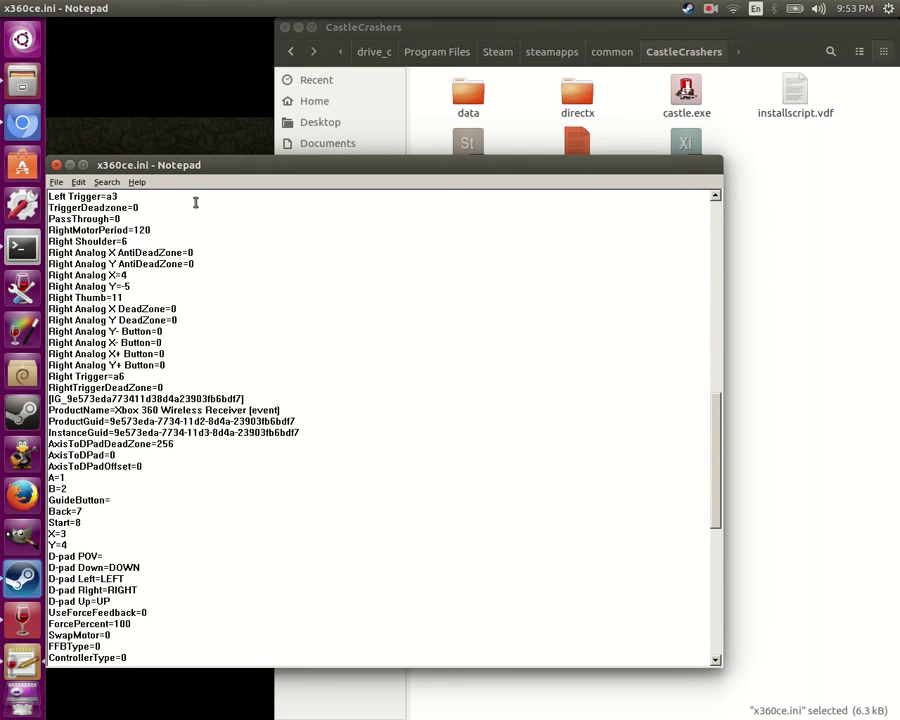
# - Close x360ce.ini and the CastleCrashers folder window to return to the paused game
pyautogui.click(56, 164)
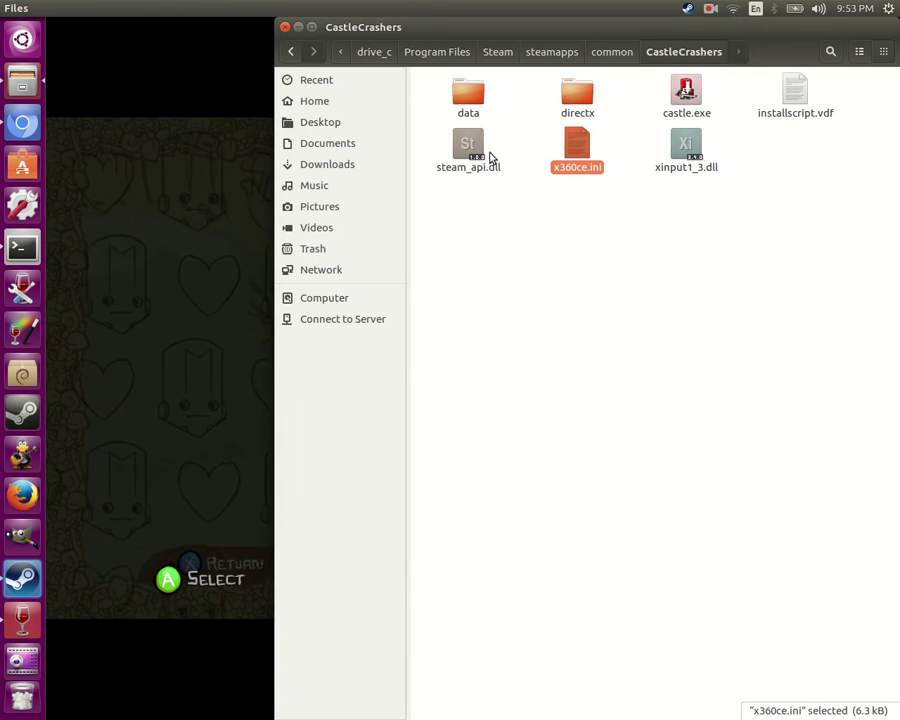
pyautogui.click(285, 28)
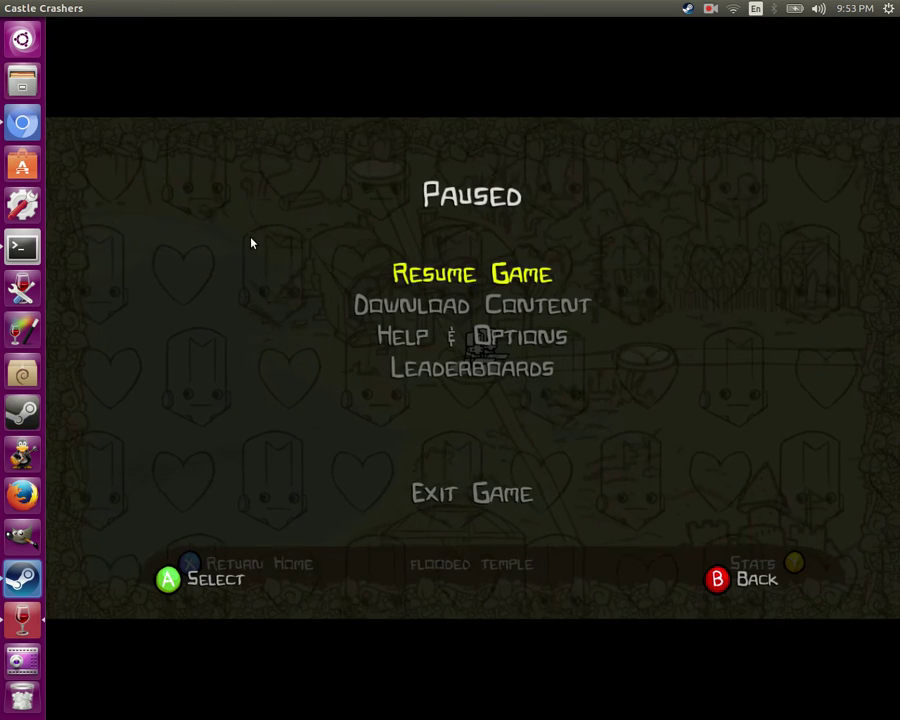